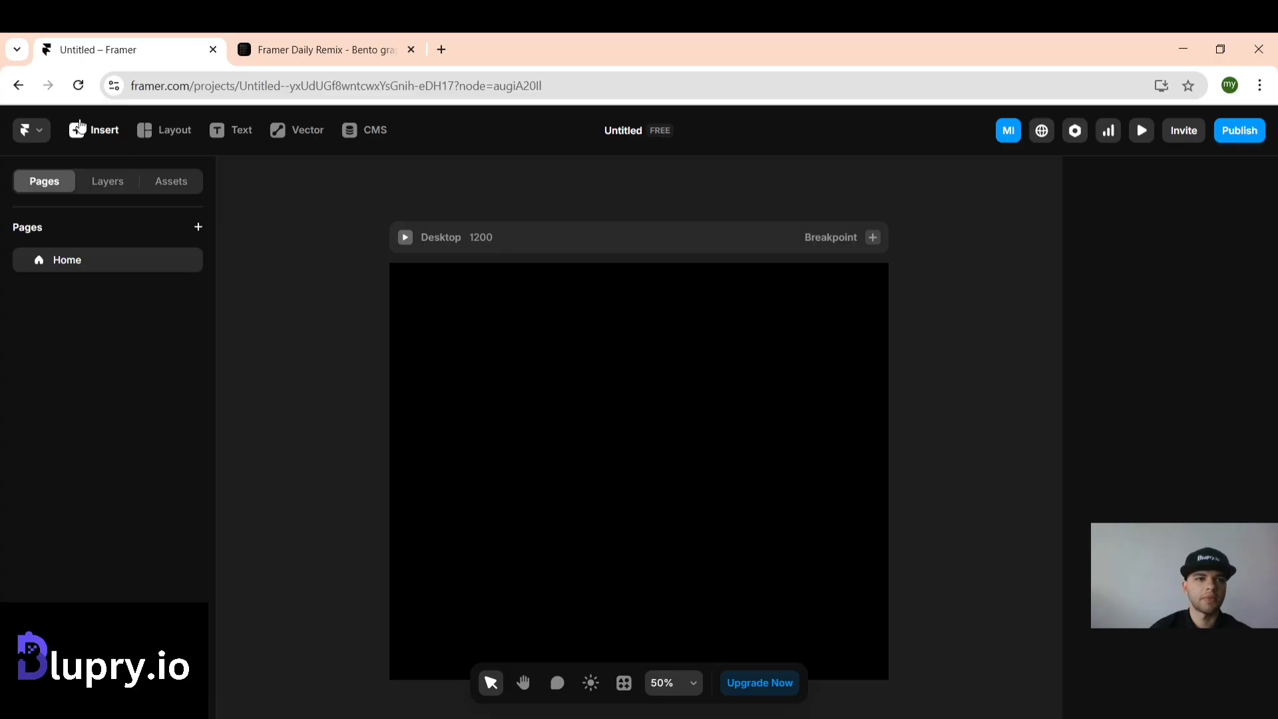
click(94, 130)
mouse_move(153, 411)
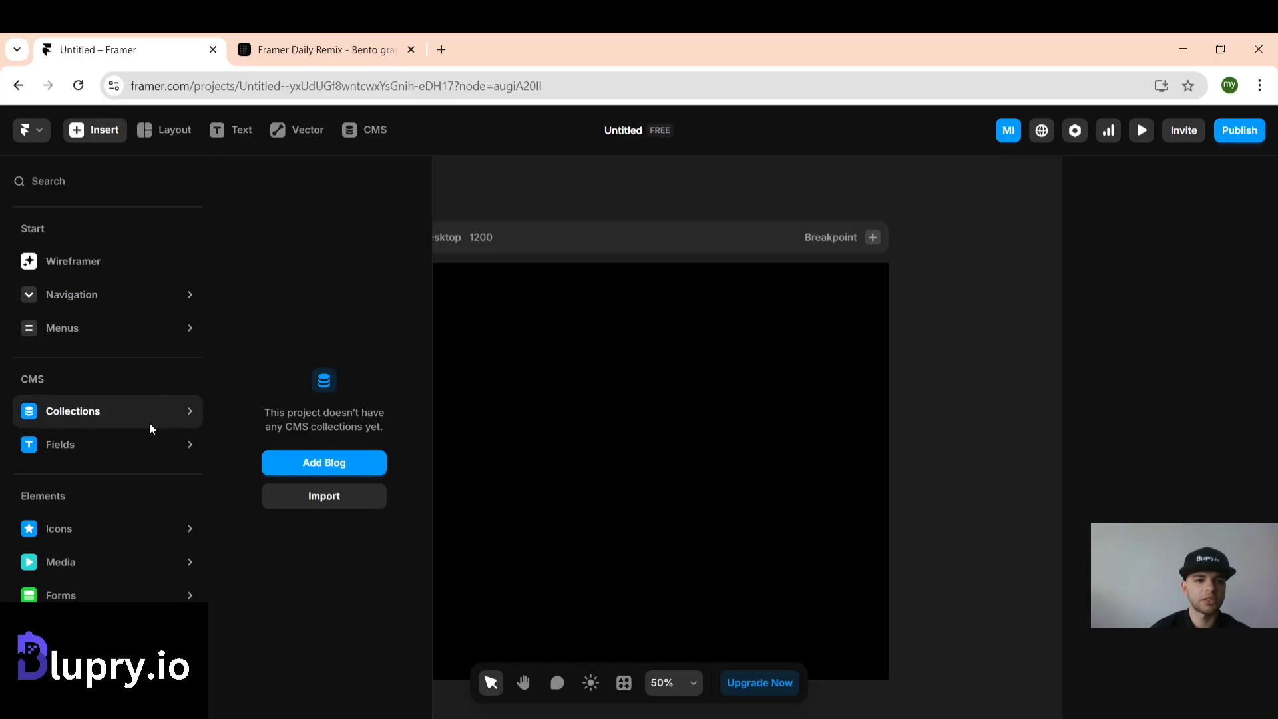
mouse_move(186, 295)
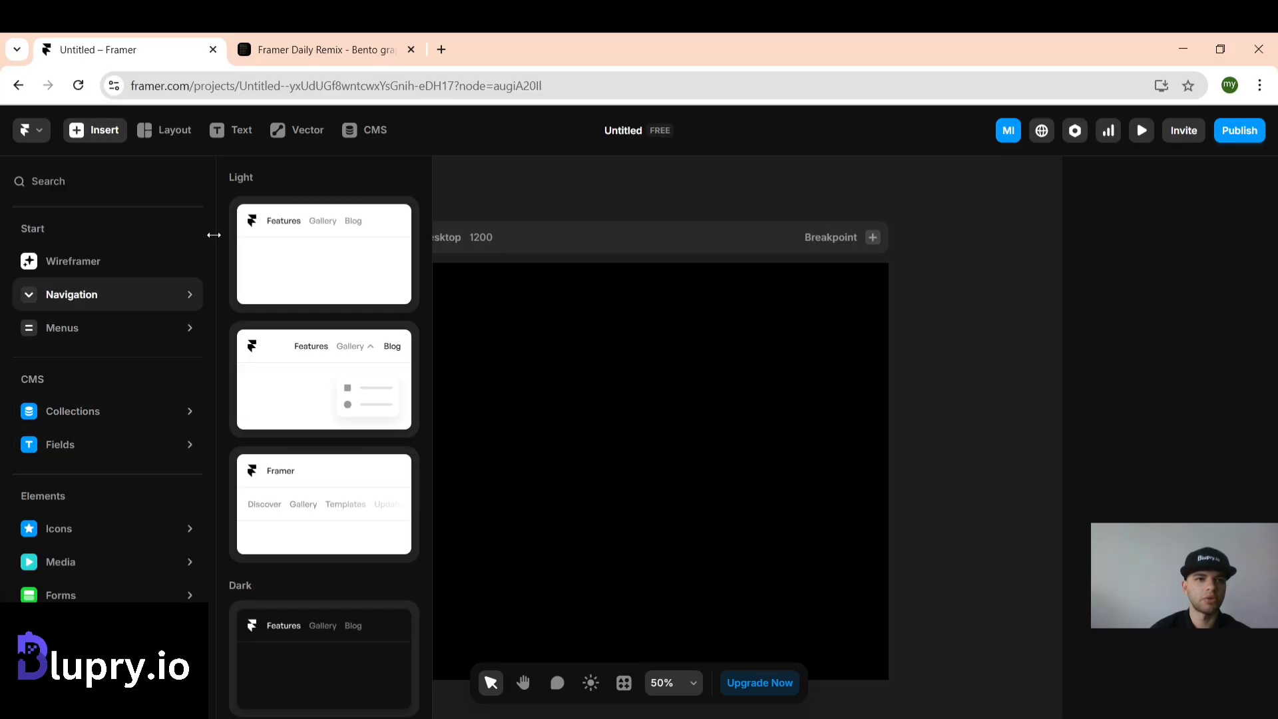
- Create a new CMS collection named Countries
click(374, 130)
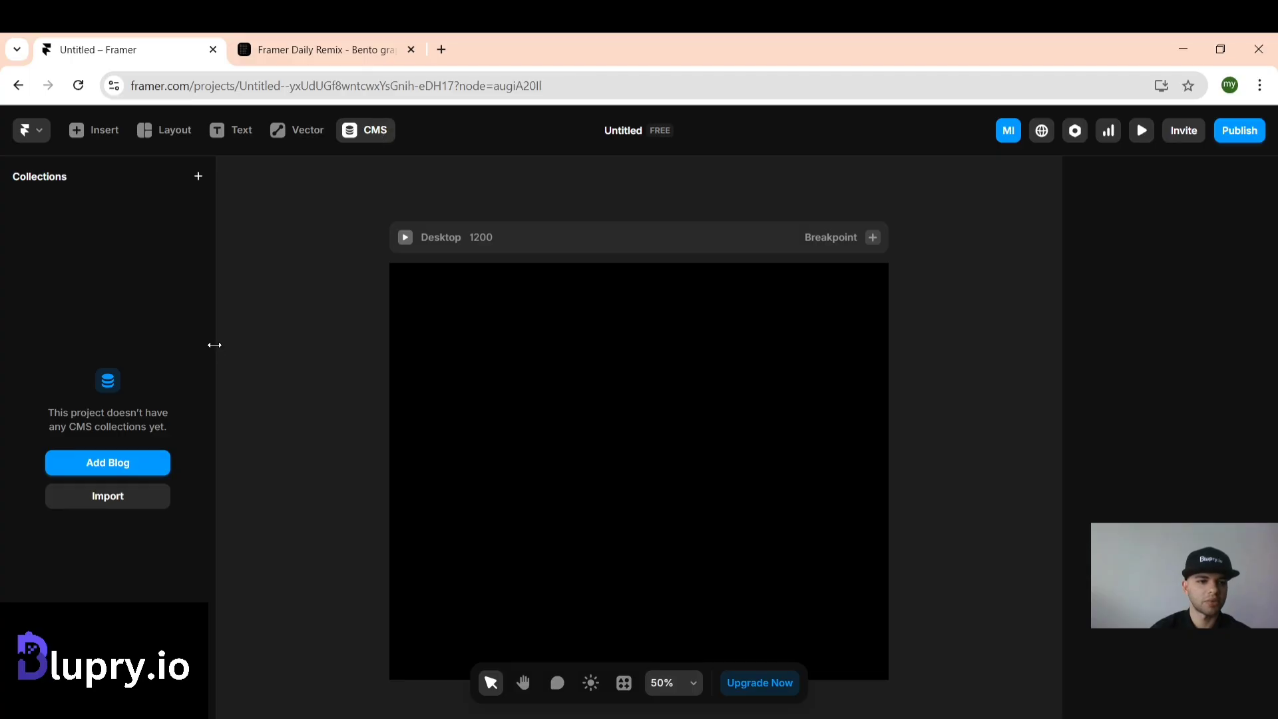
click(113, 493)
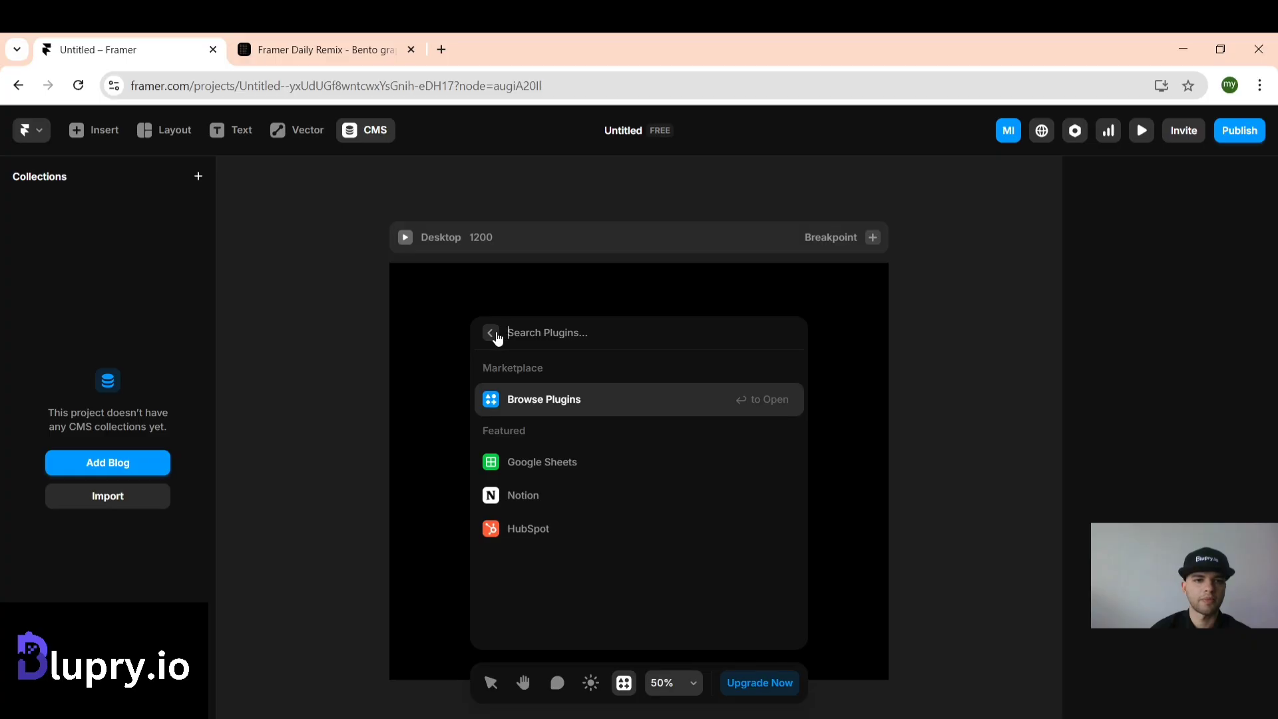
click(214, 190)
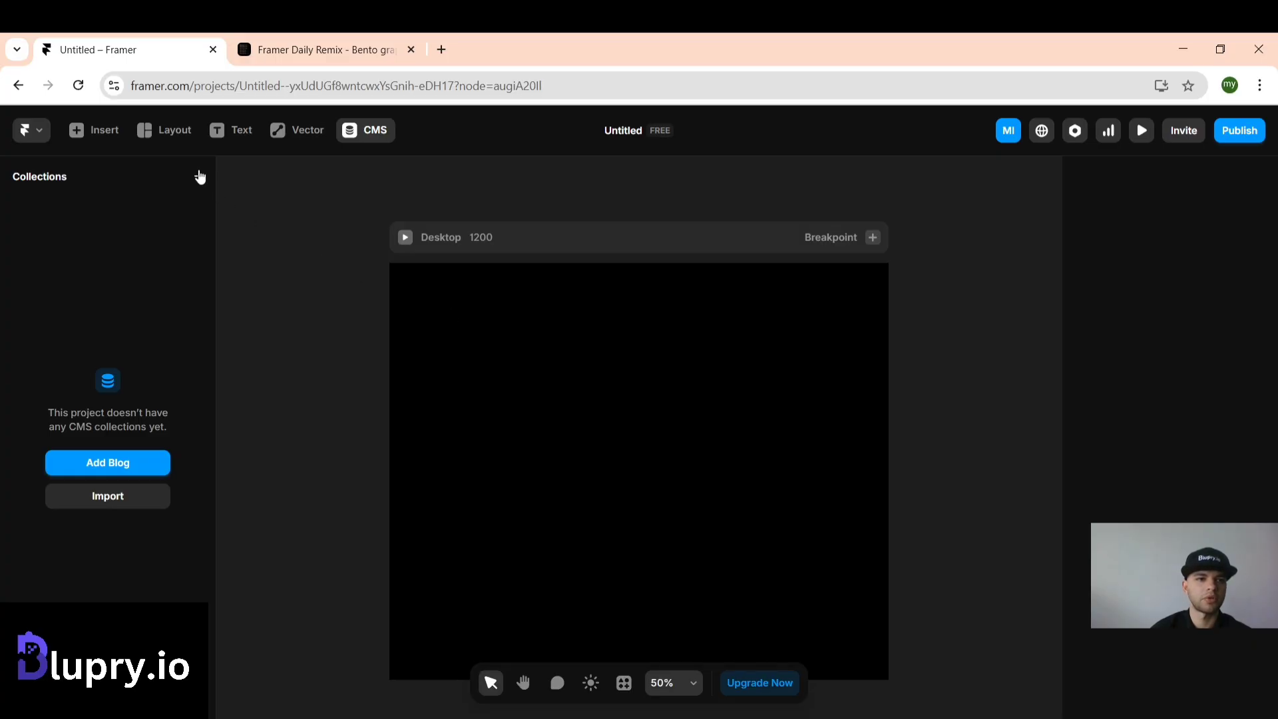
click(200, 177)
text(Countries)
key(Return)
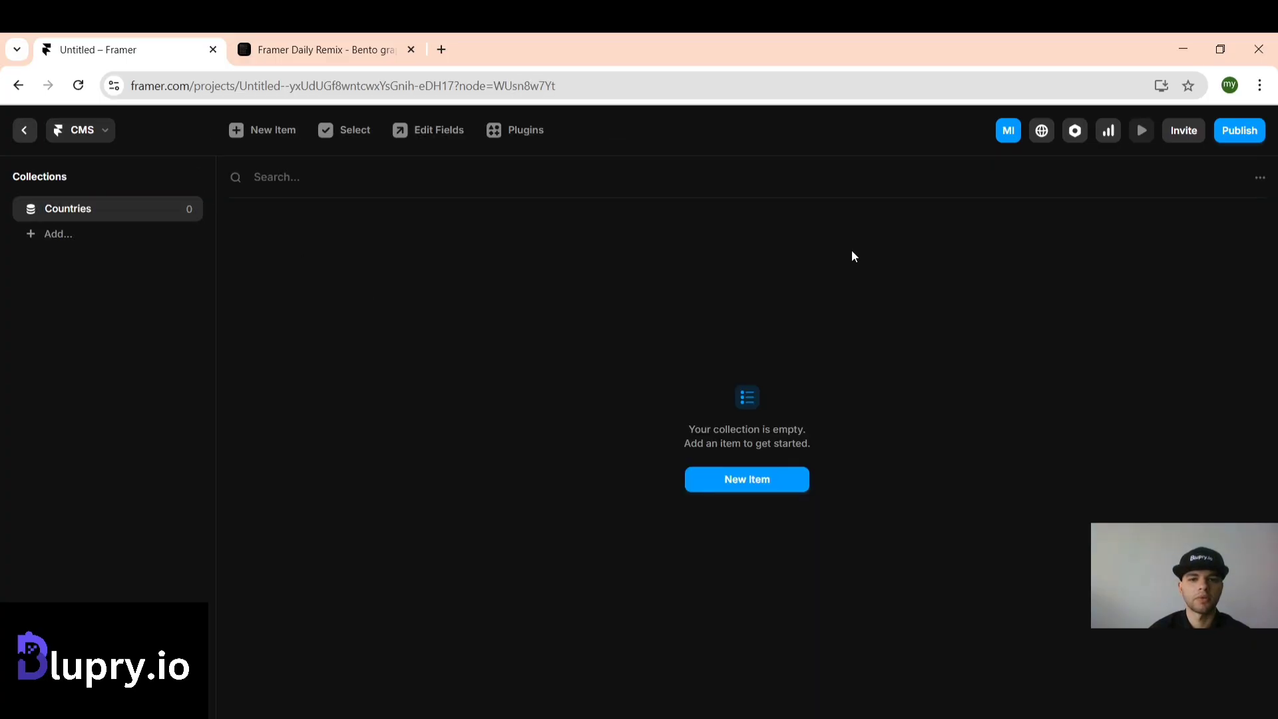
- Add a new item titled Country to the Countries collection and close its editor
click(722, 491)
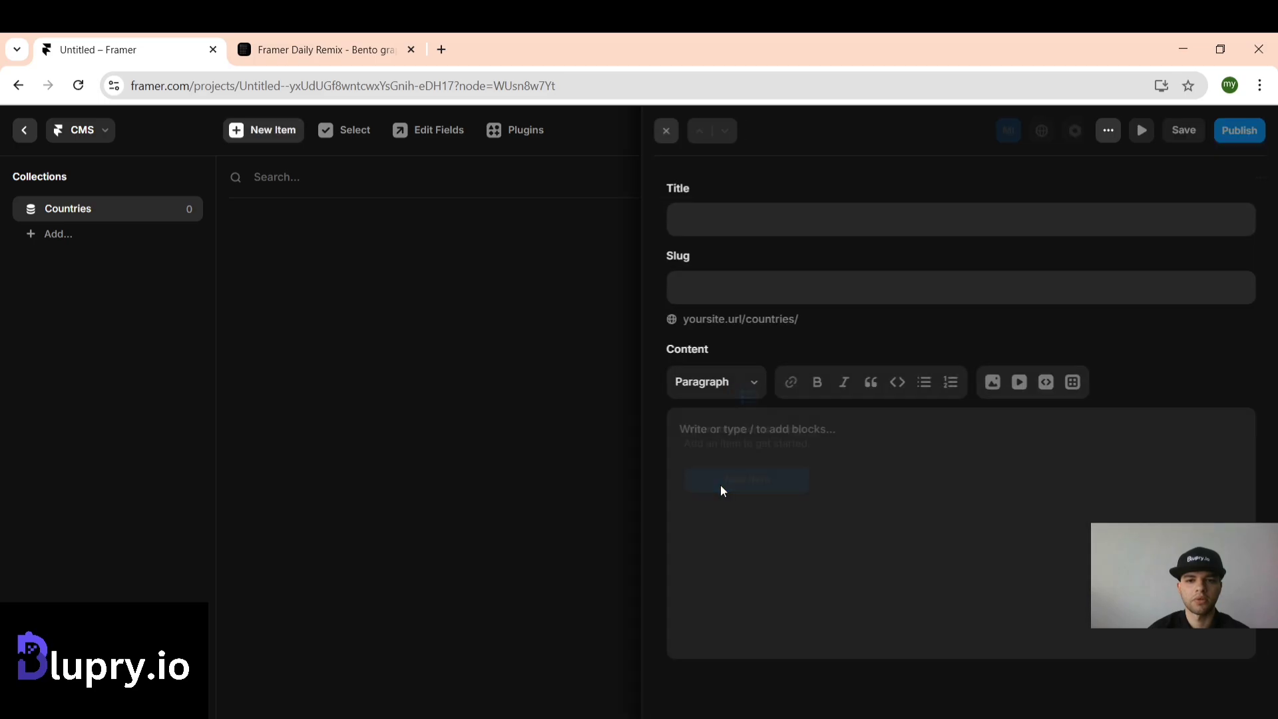
click(694, 218)
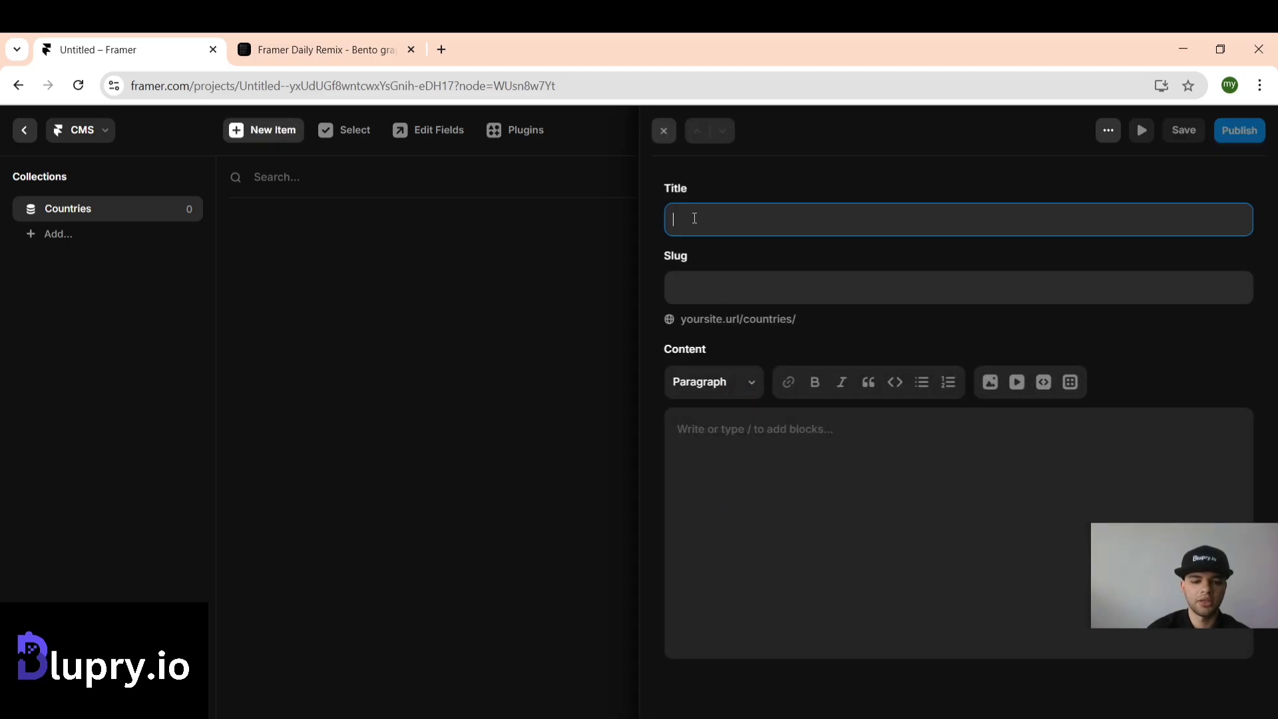
text(Country)
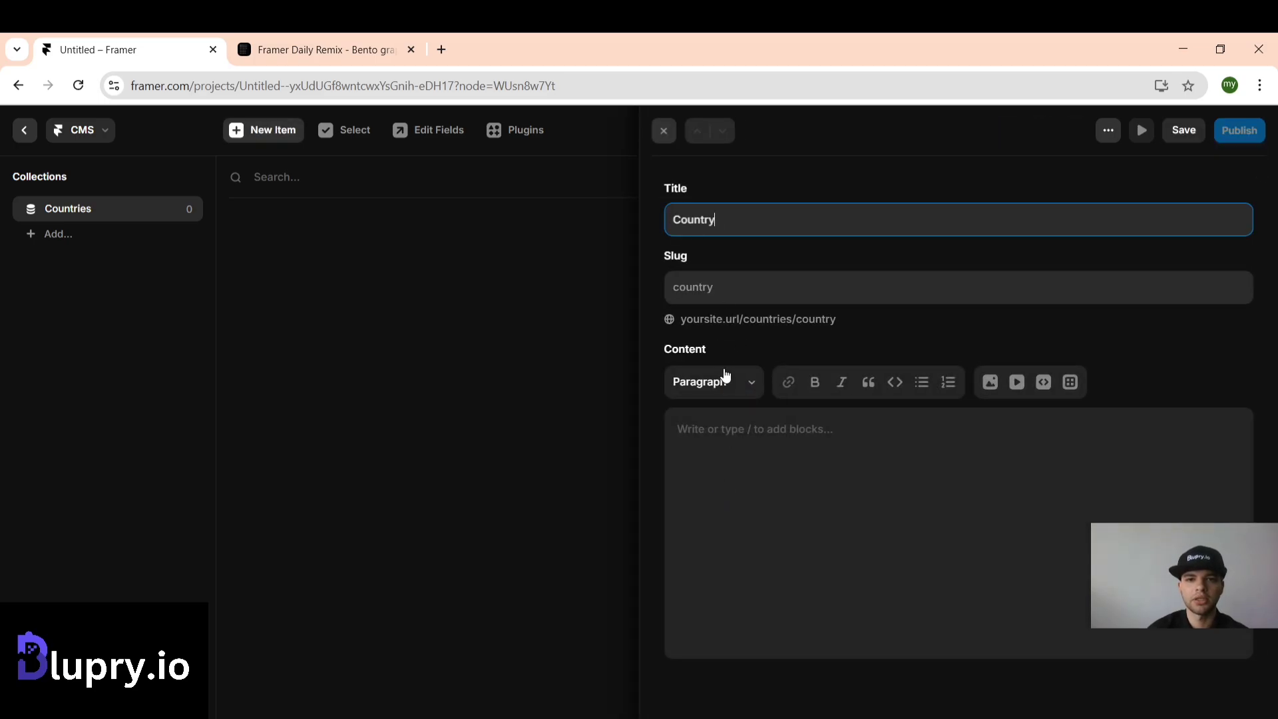
click(240, 220)
- Rename the collection's Title field as Country
click(239, 220)
click(269, 234)
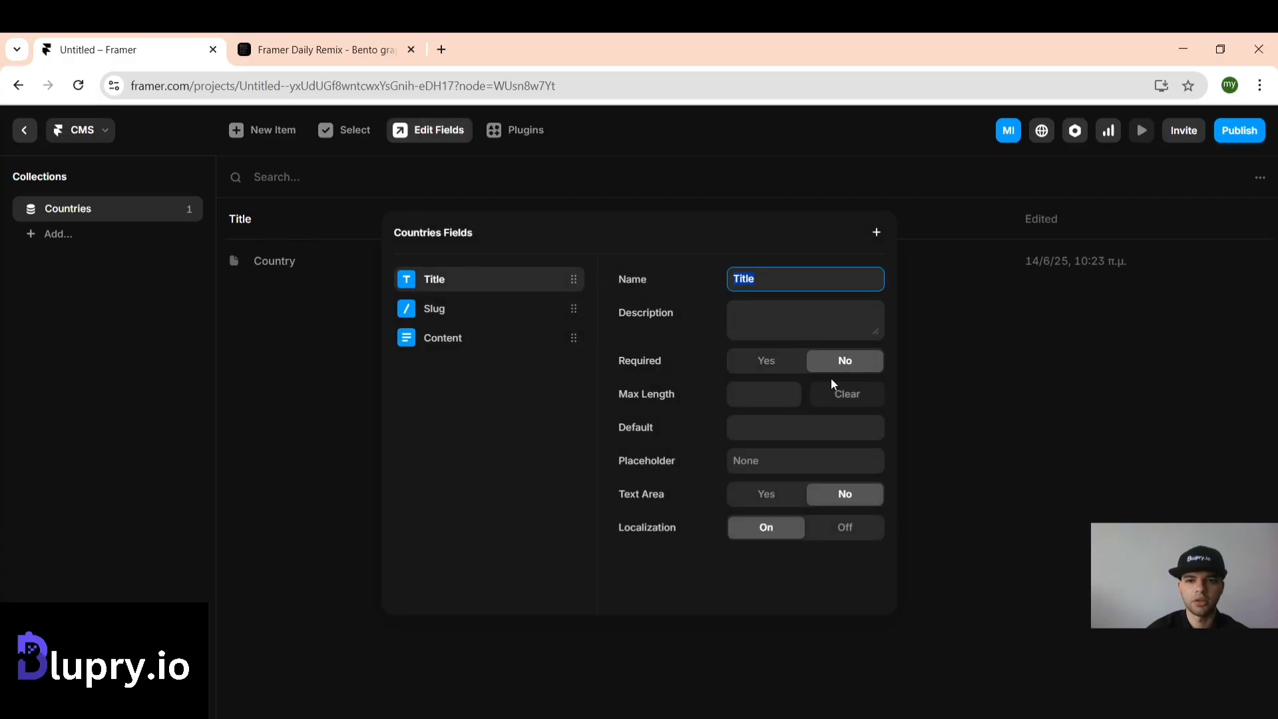
text(Country)
click(921, 444)
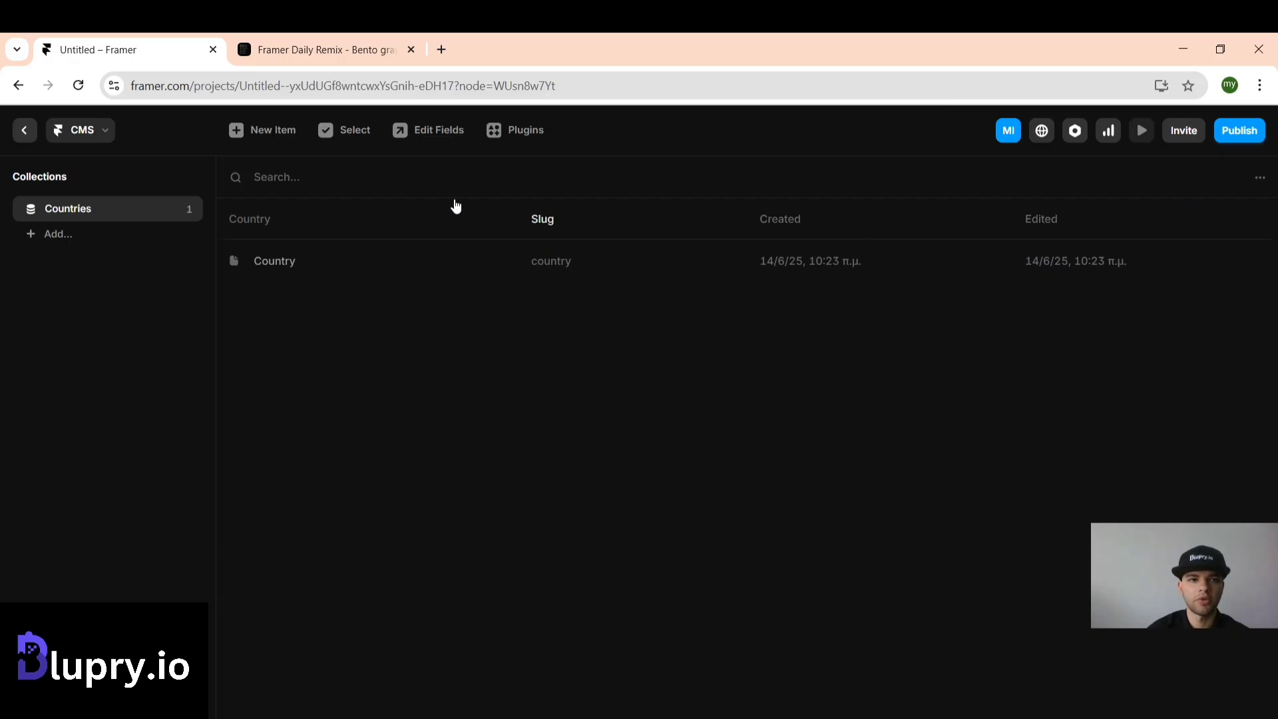
- Open the Countries collection's field settings and check which actions are available for the Slug field
click(428, 131)
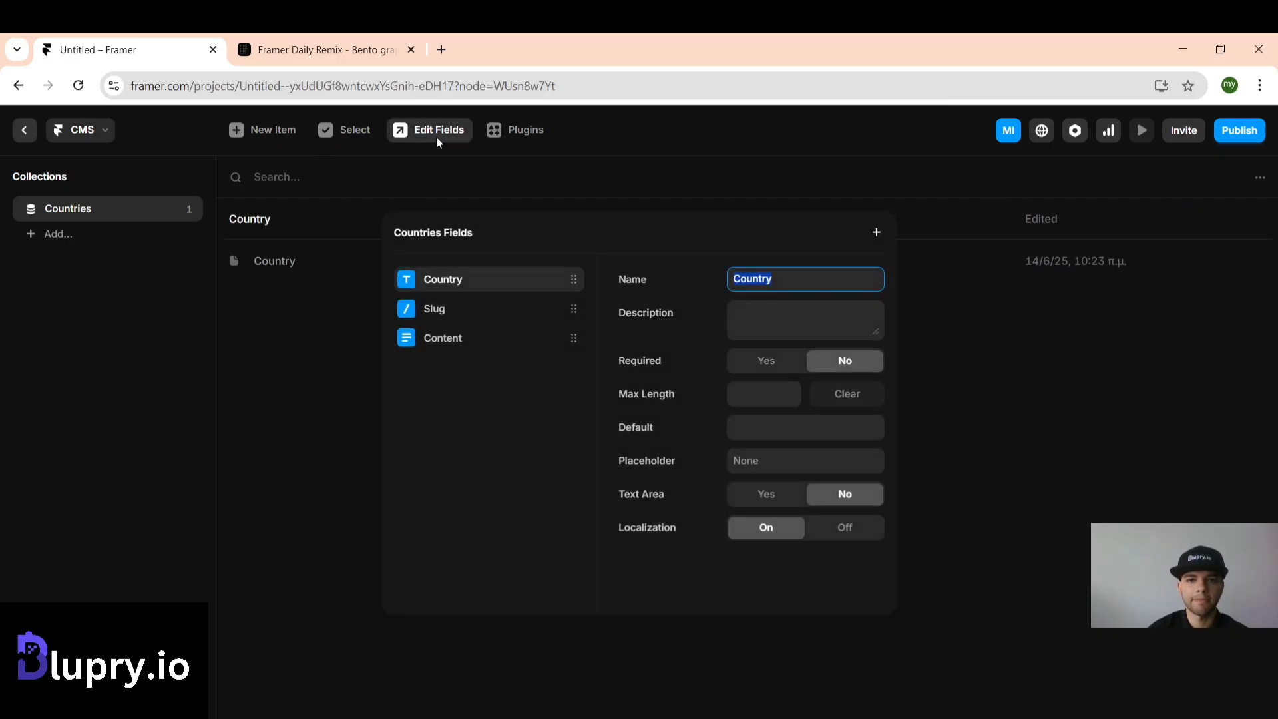
click(509, 320)
right_click(510, 320)
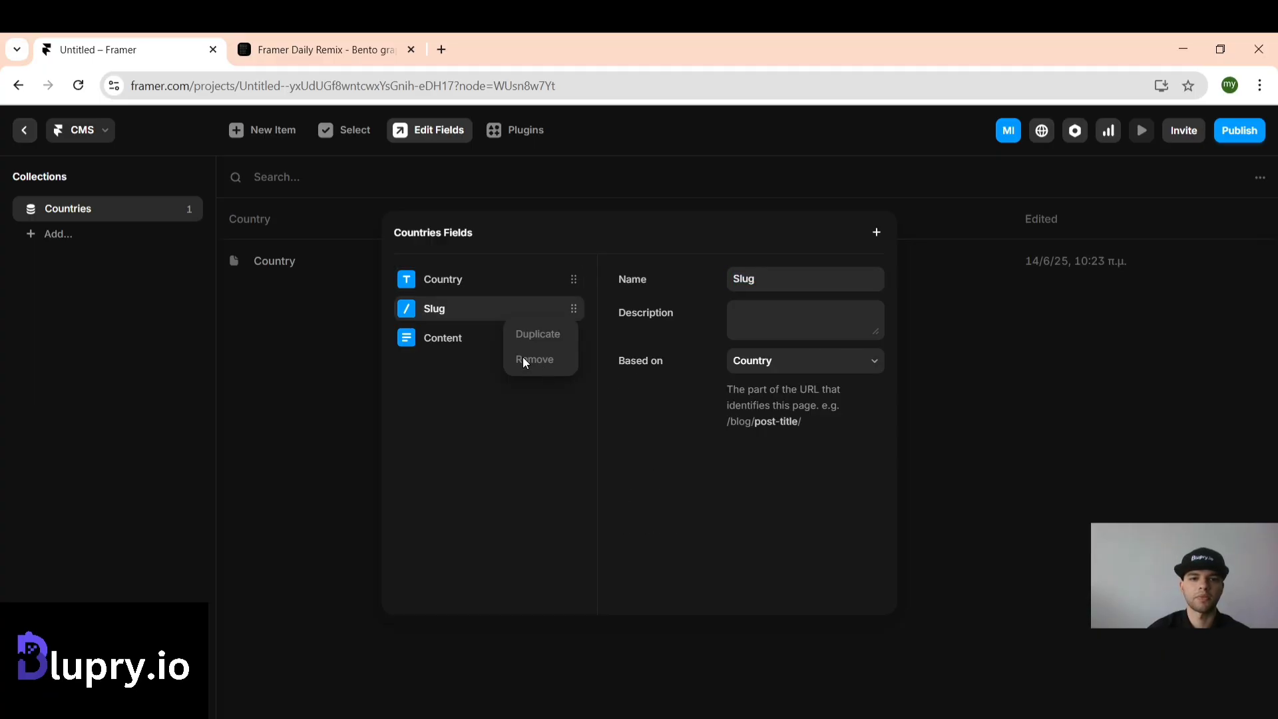
click(469, 330)
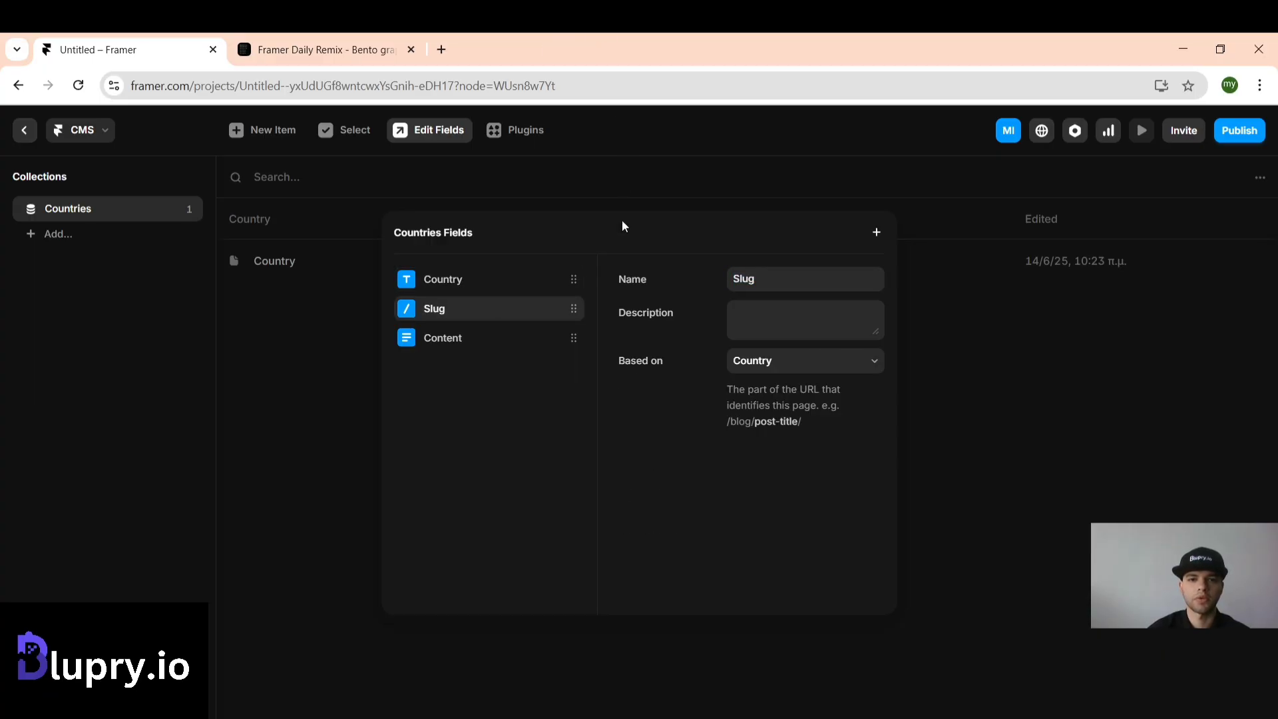
click(878, 234)
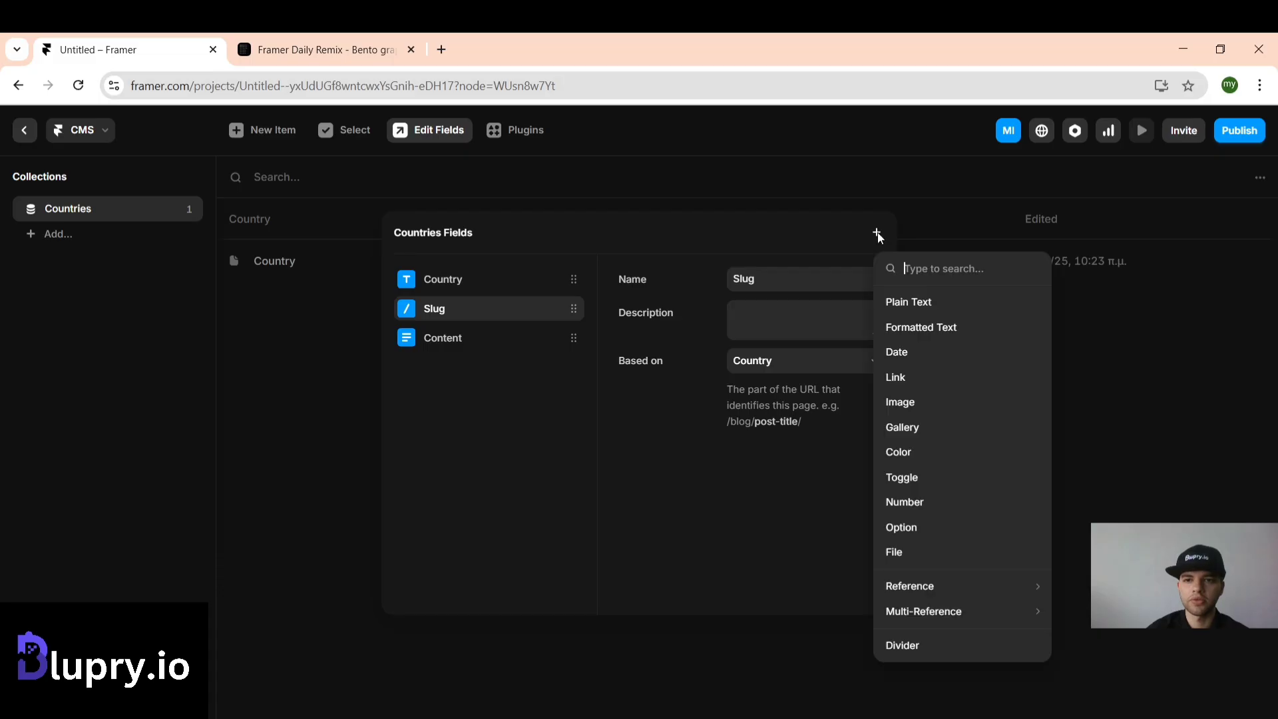
text(Population)
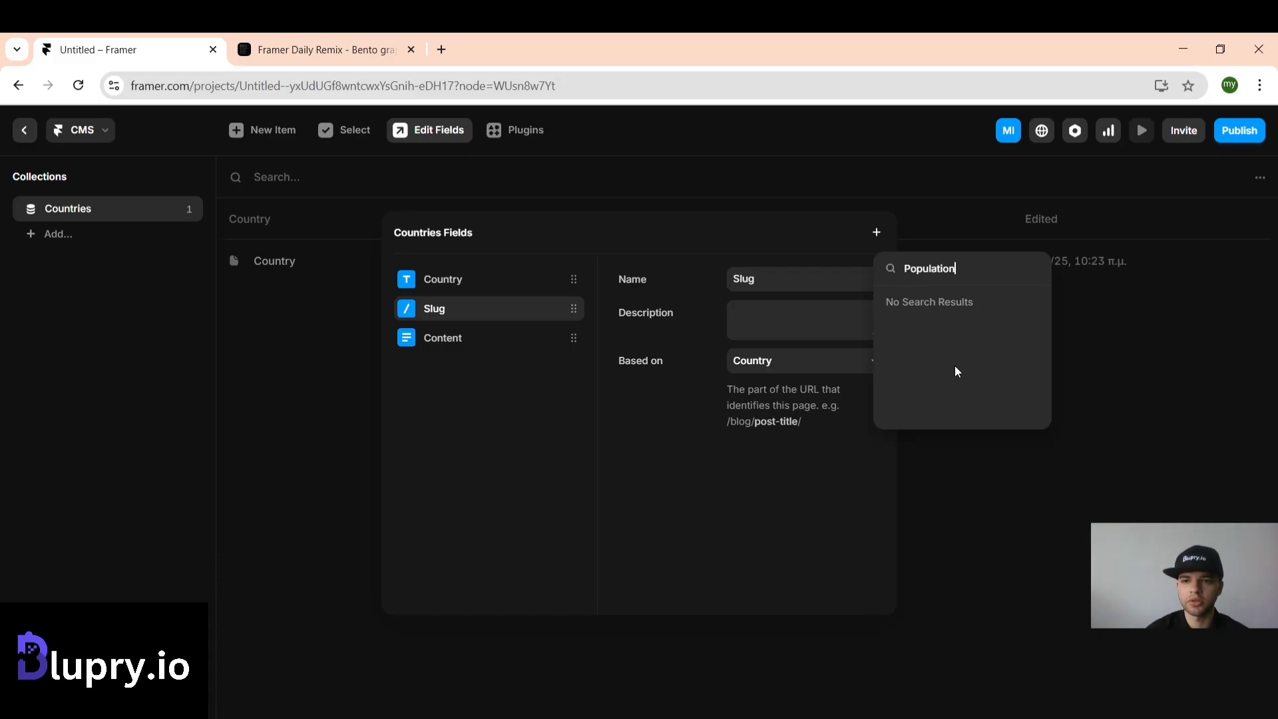
click(875, 229)
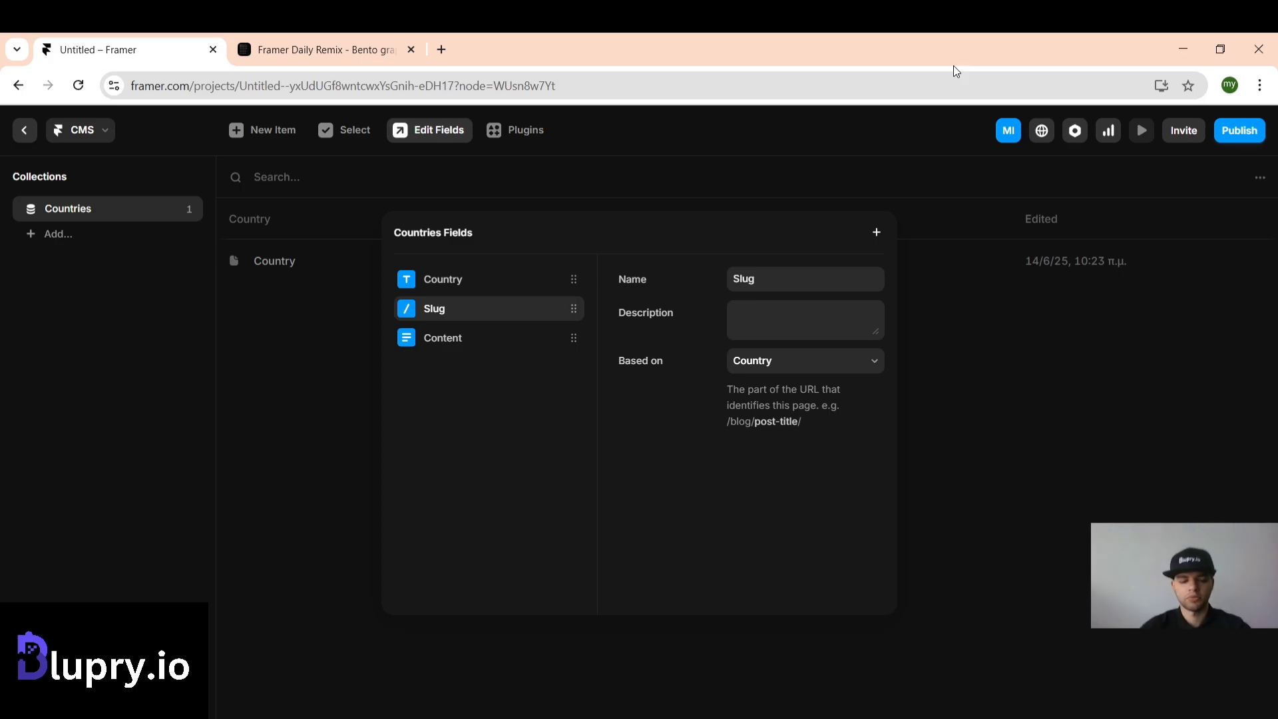
- Add a Number field named Population to the Countries collection and close the field settings
click(877, 231)
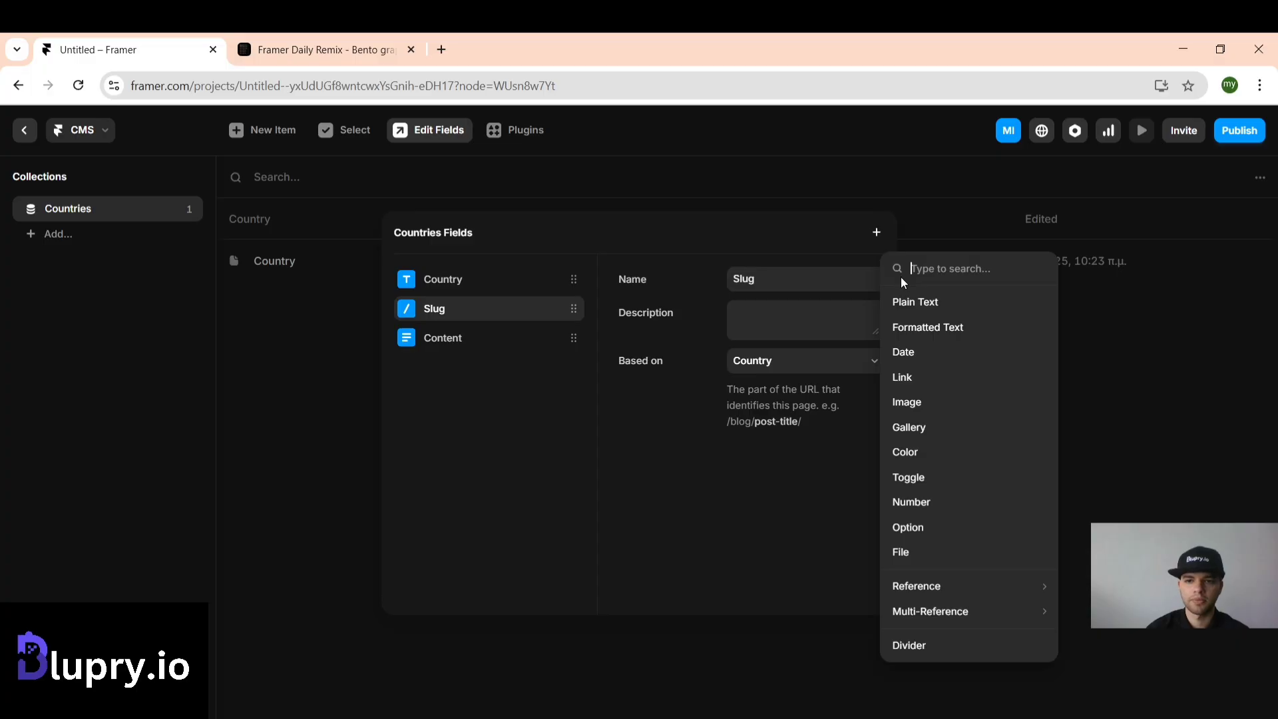
click(912, 502)
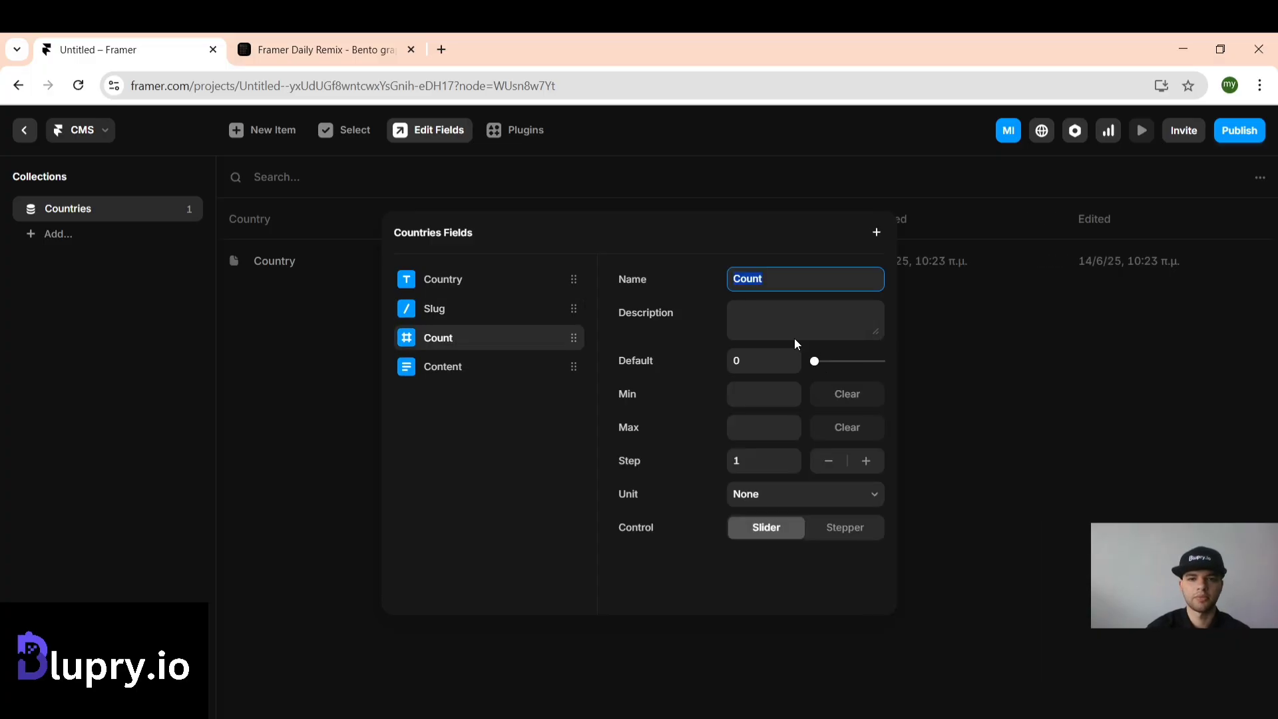
text(Population)
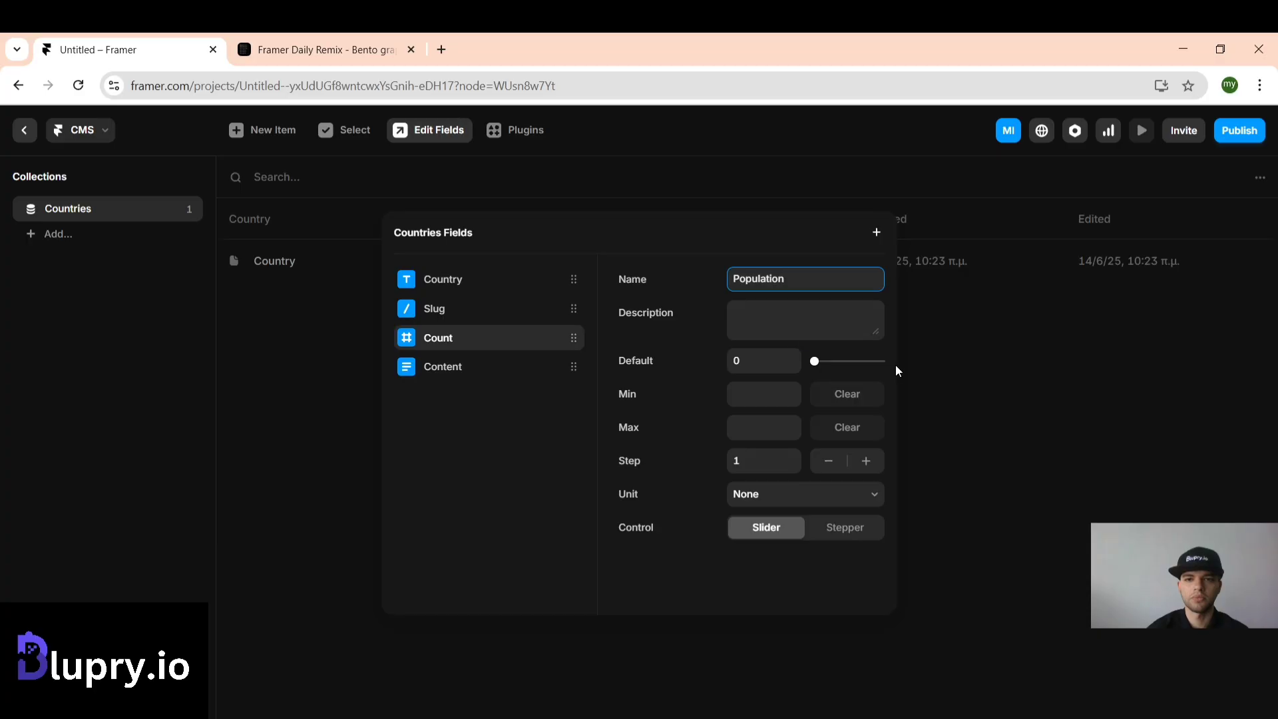
click(932, 367)
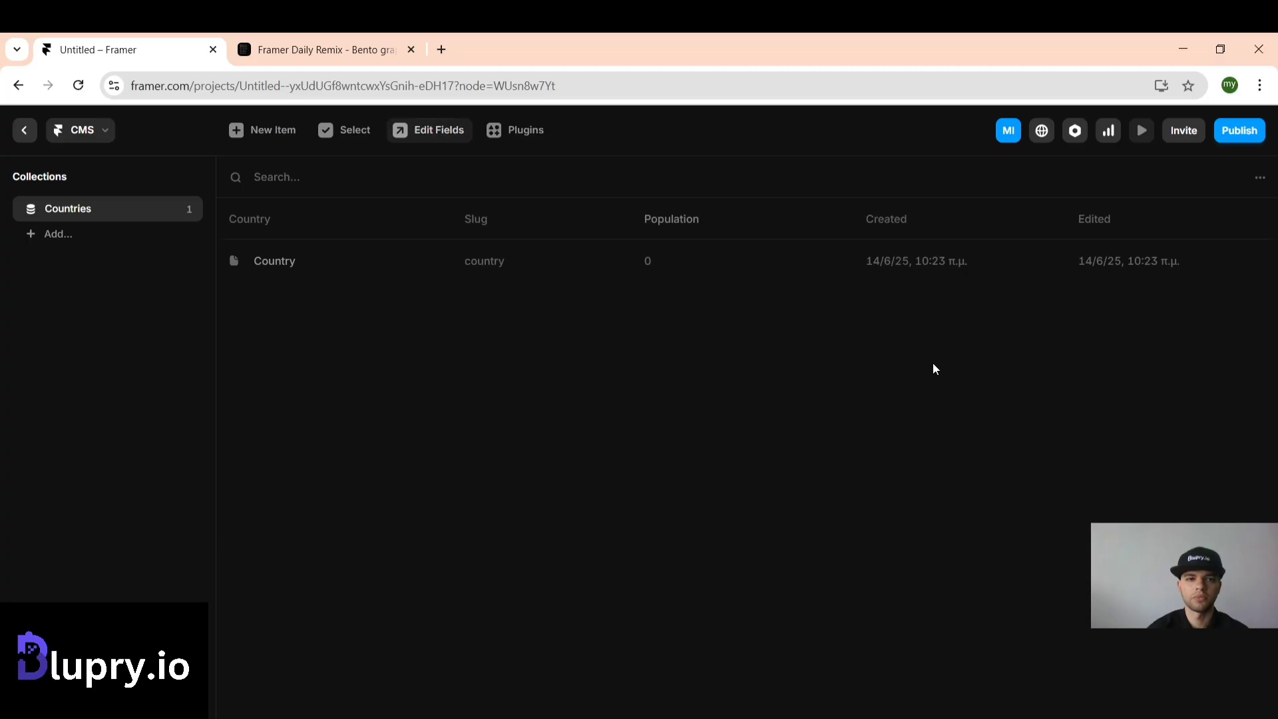
- Open the existing Country item and change its Country value to United States
click(298, 265)
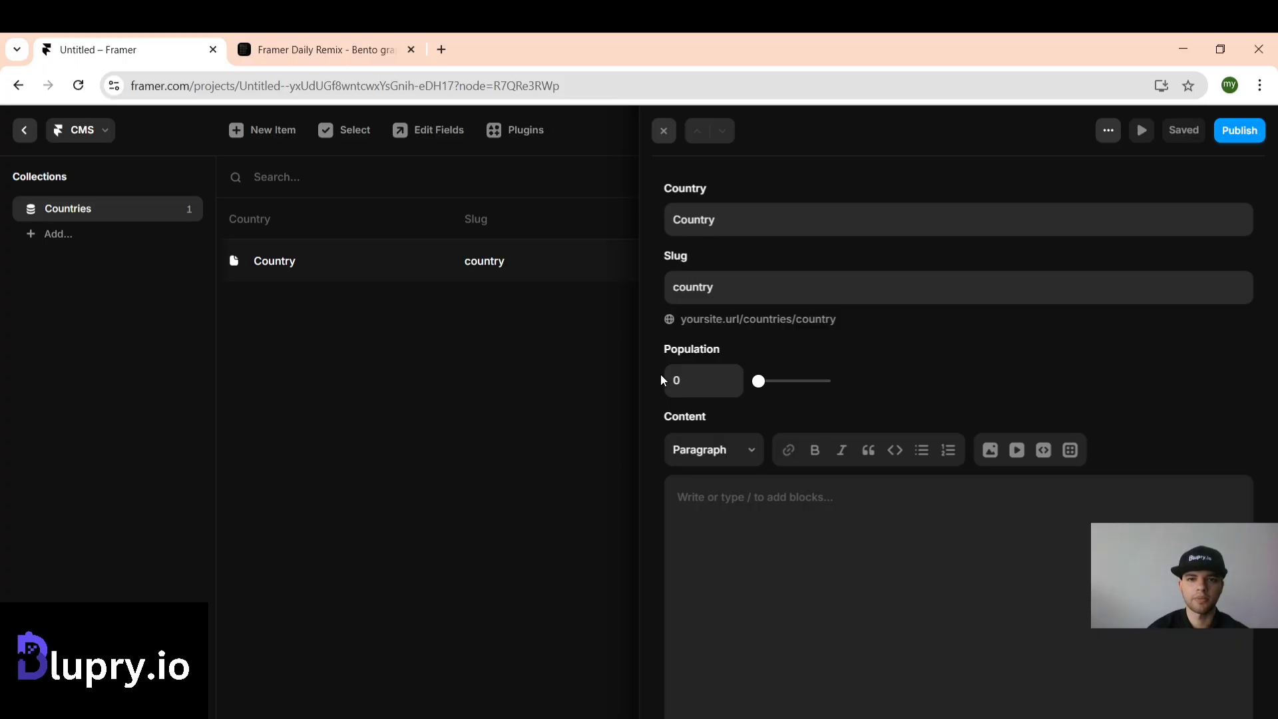
double_click(711, 221)
text(United States)
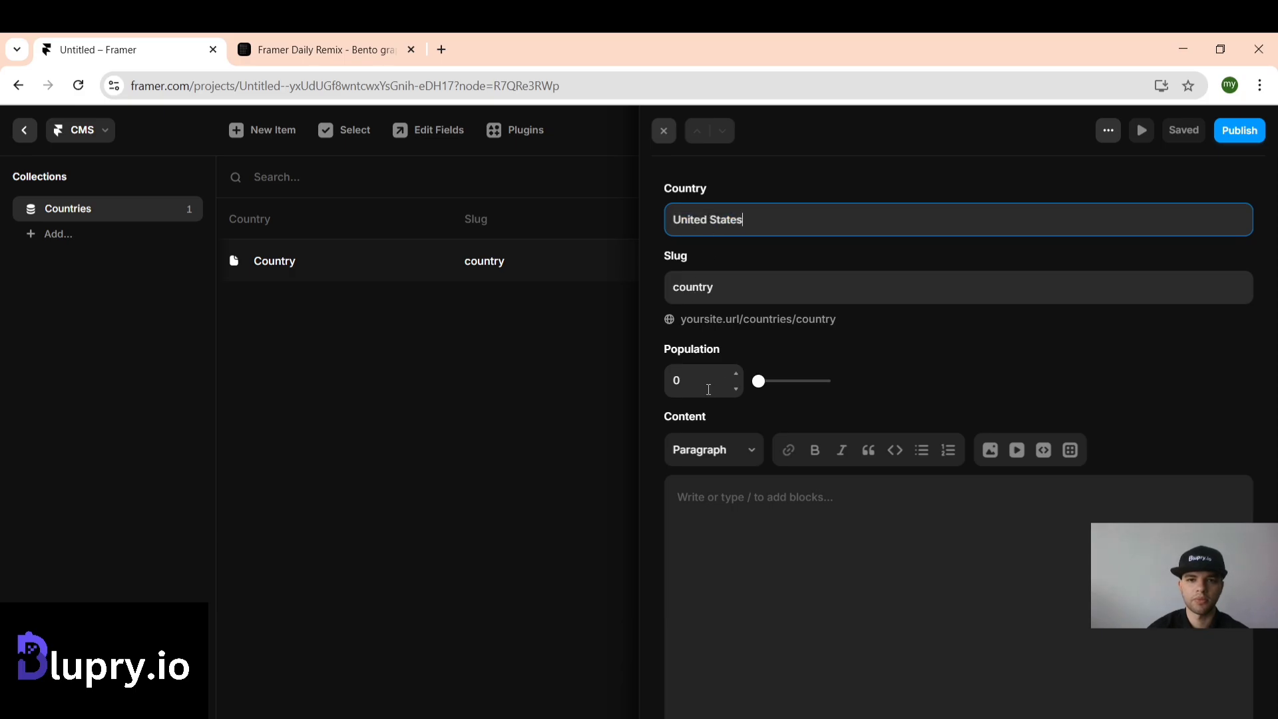
key(Return)
- Set the United States item's population to 498999999 and close the item editor
click(689, 378)
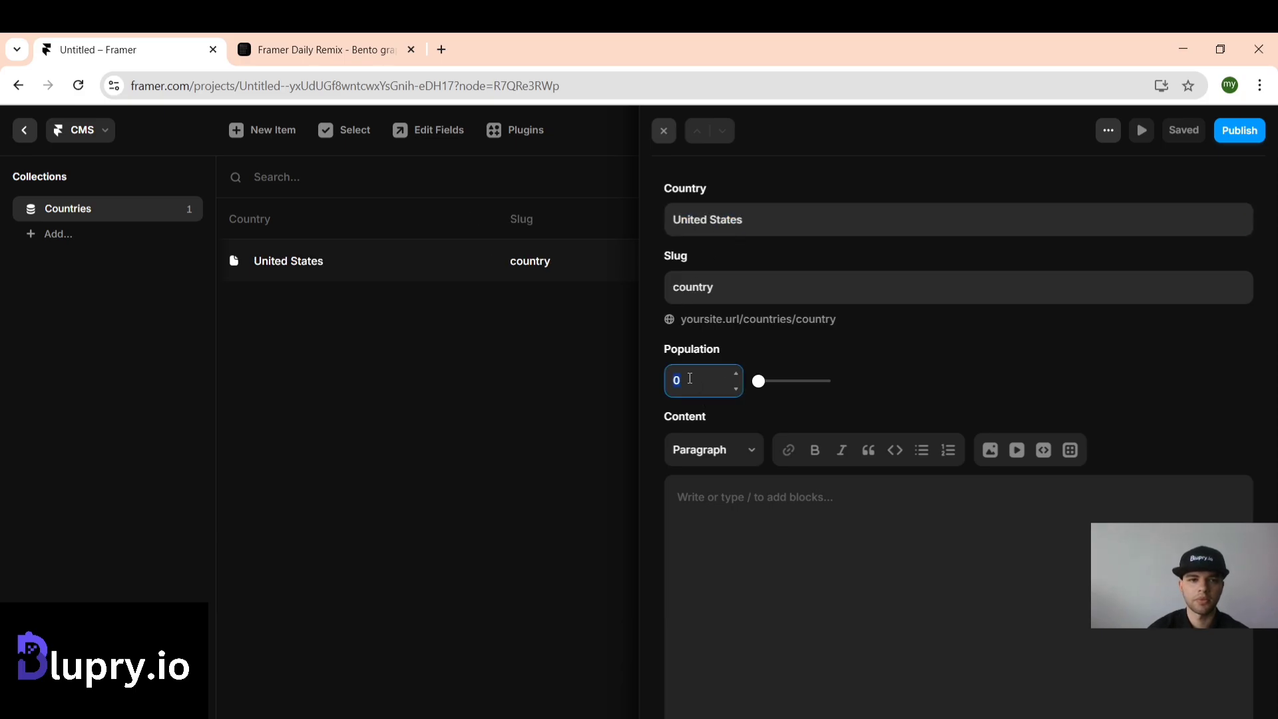
text(4989)
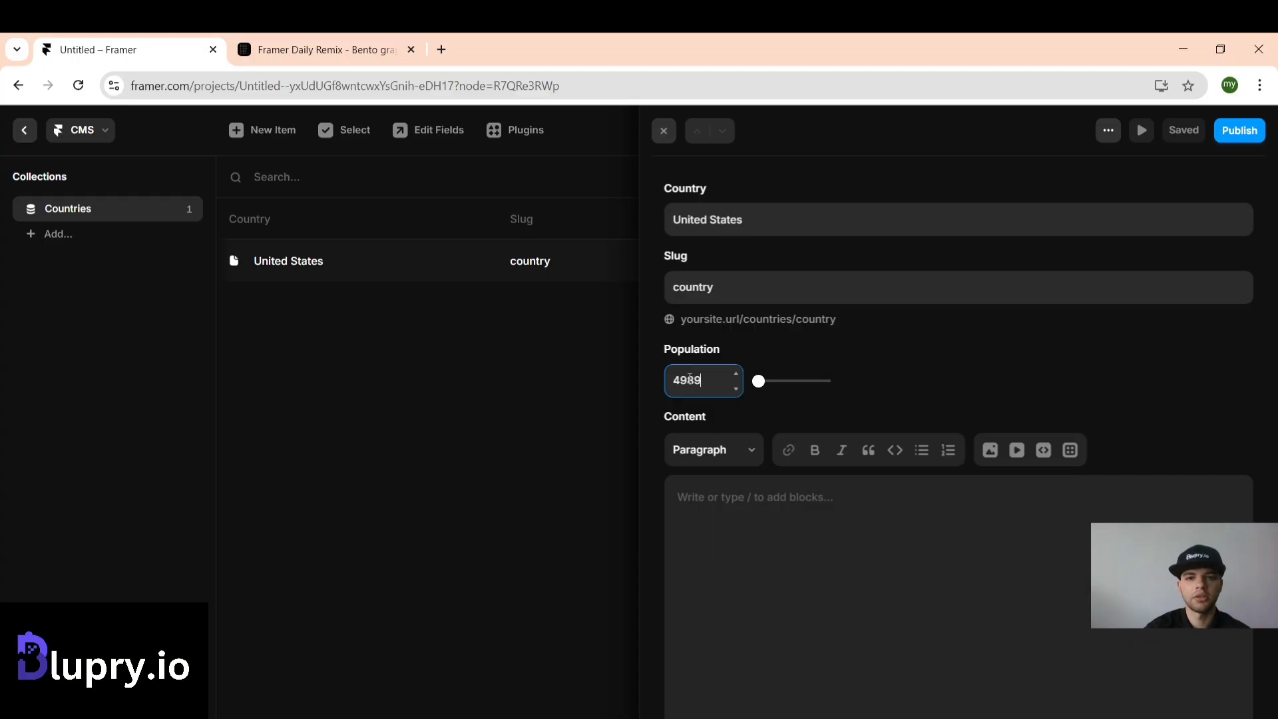
text(999999)
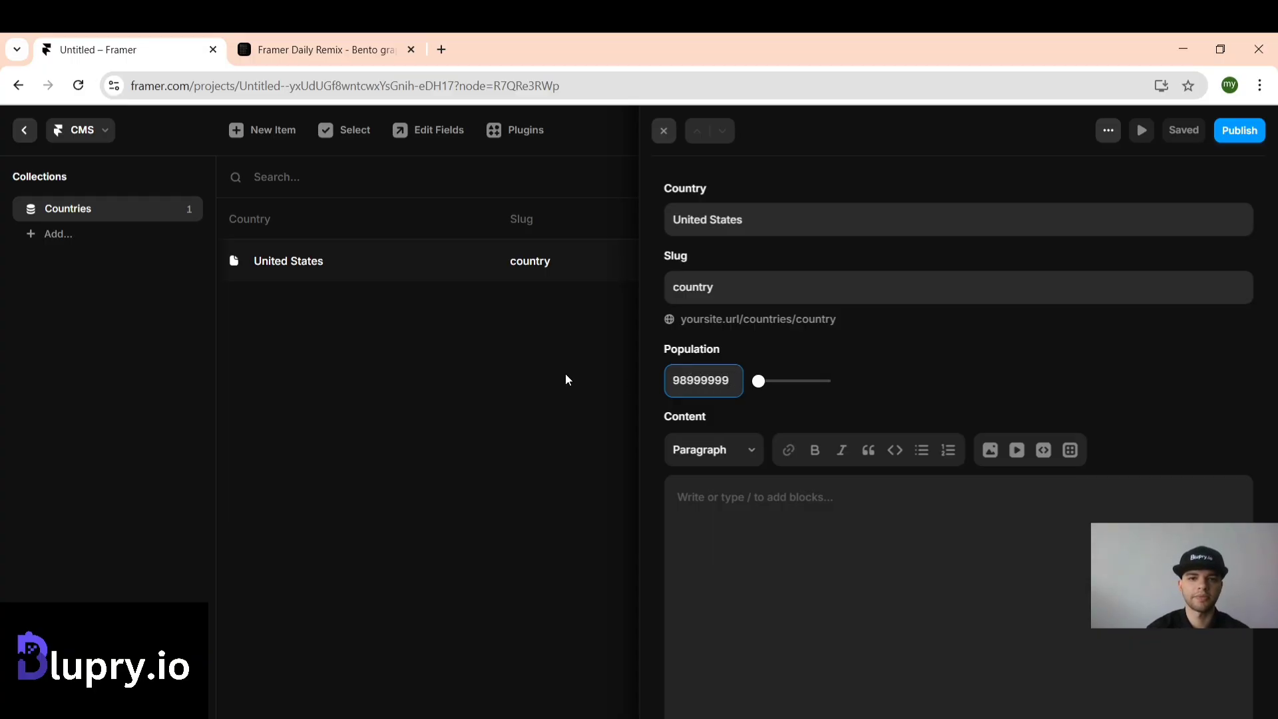
click(489, 406)
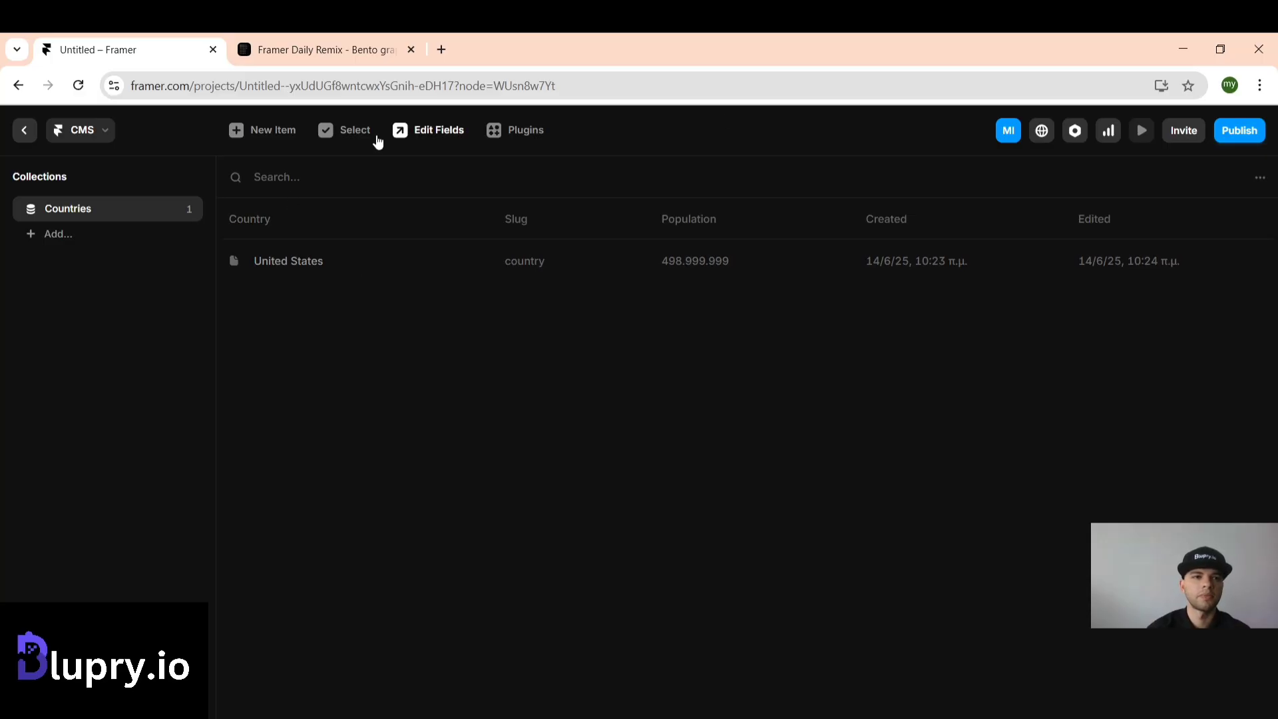
- Start a new item in the Countries collection with China as its Country value
click(282, 132)
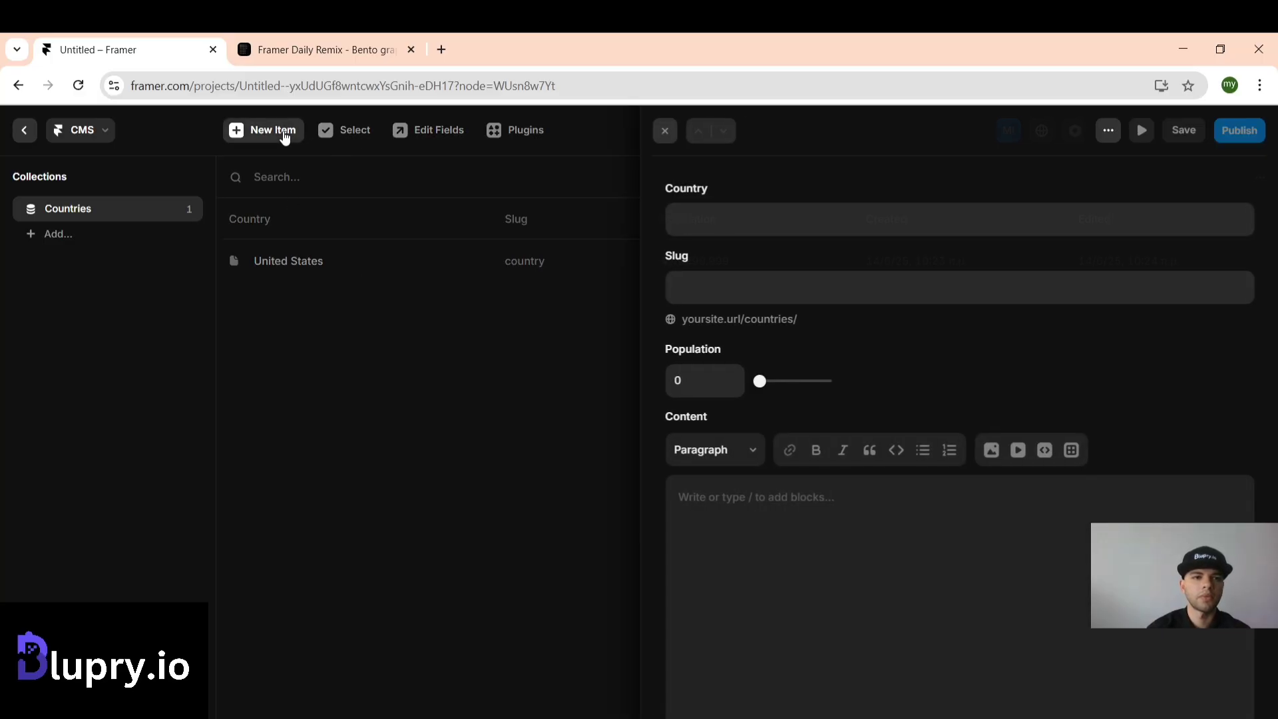
click(725, 218)
text(Chin)
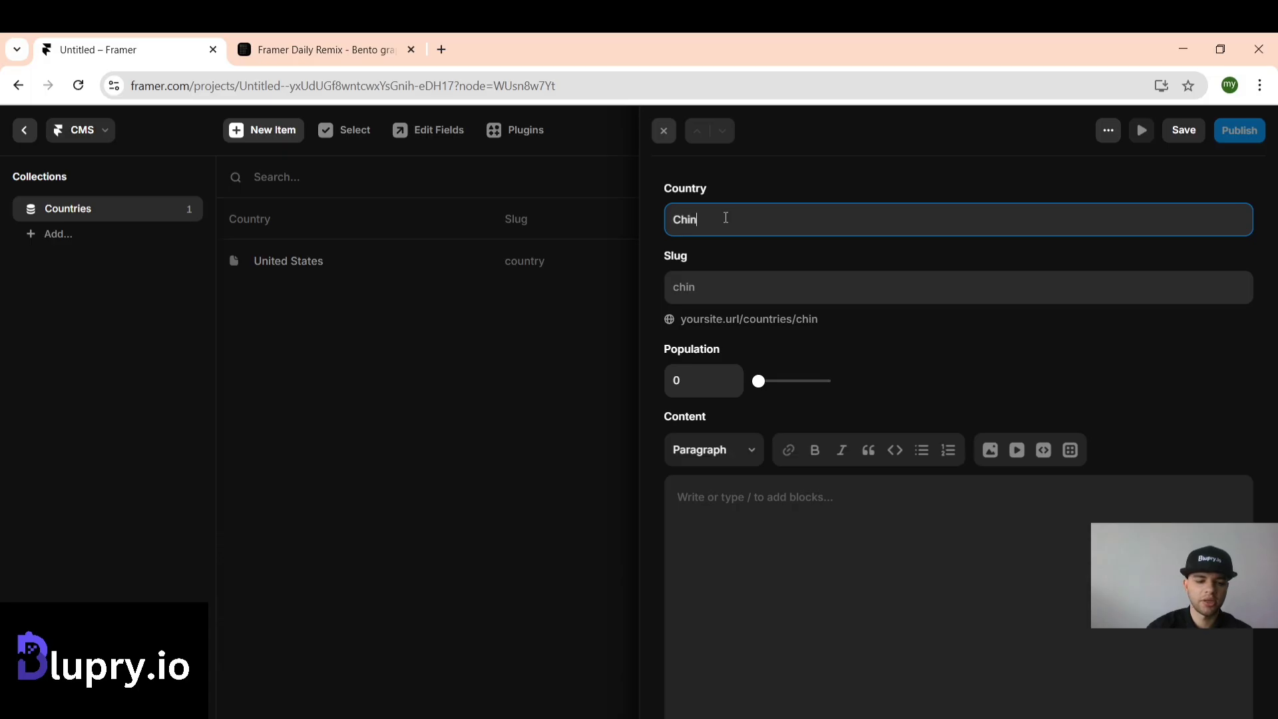
text(a)
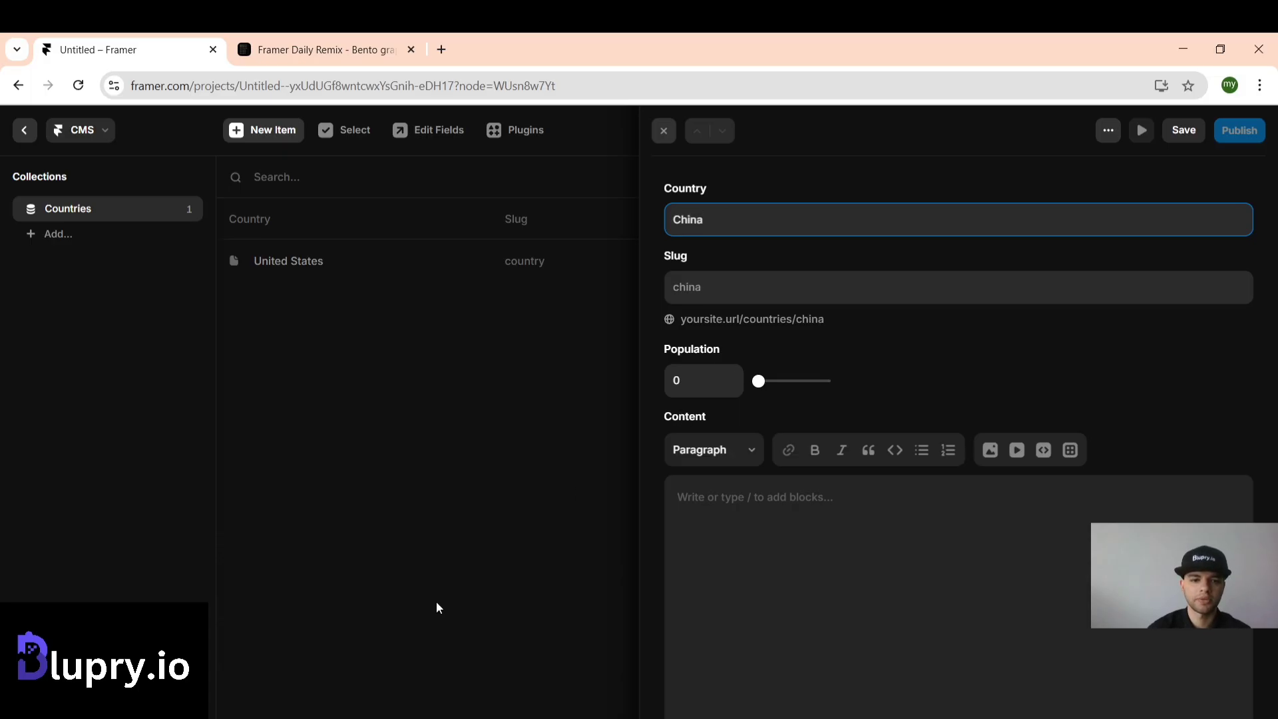
click(426, 718)
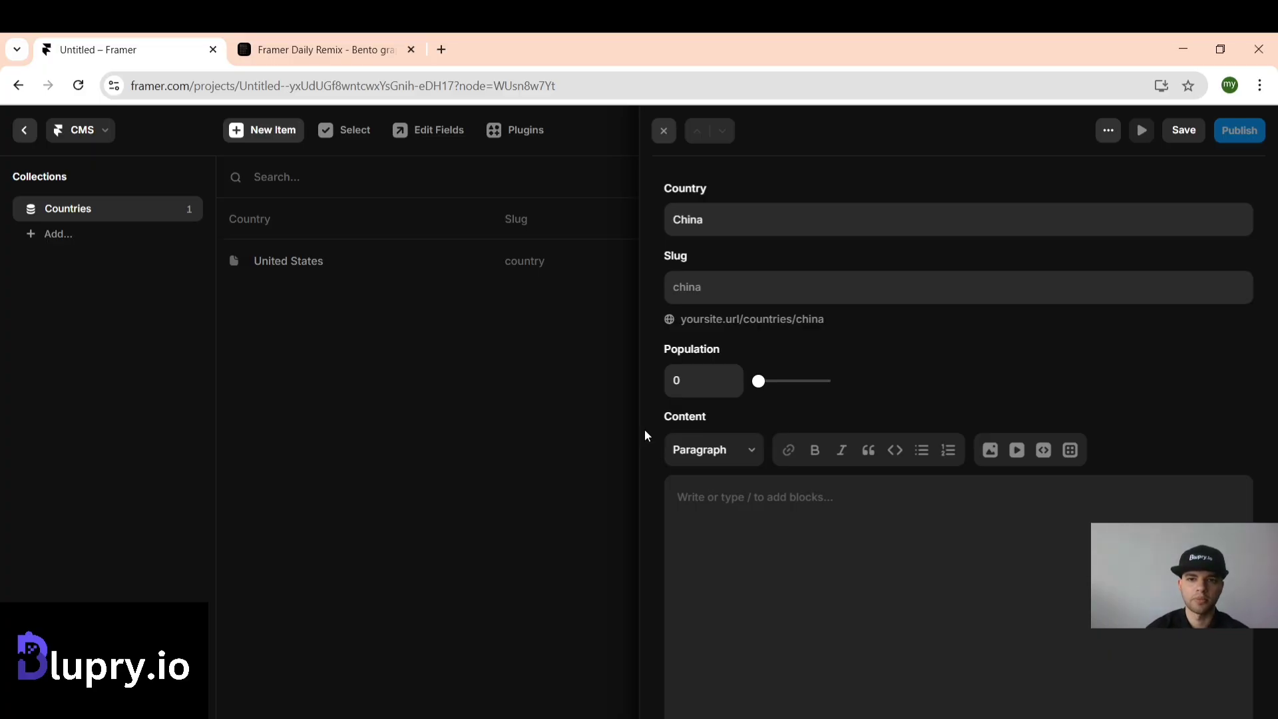
click(810, 237)
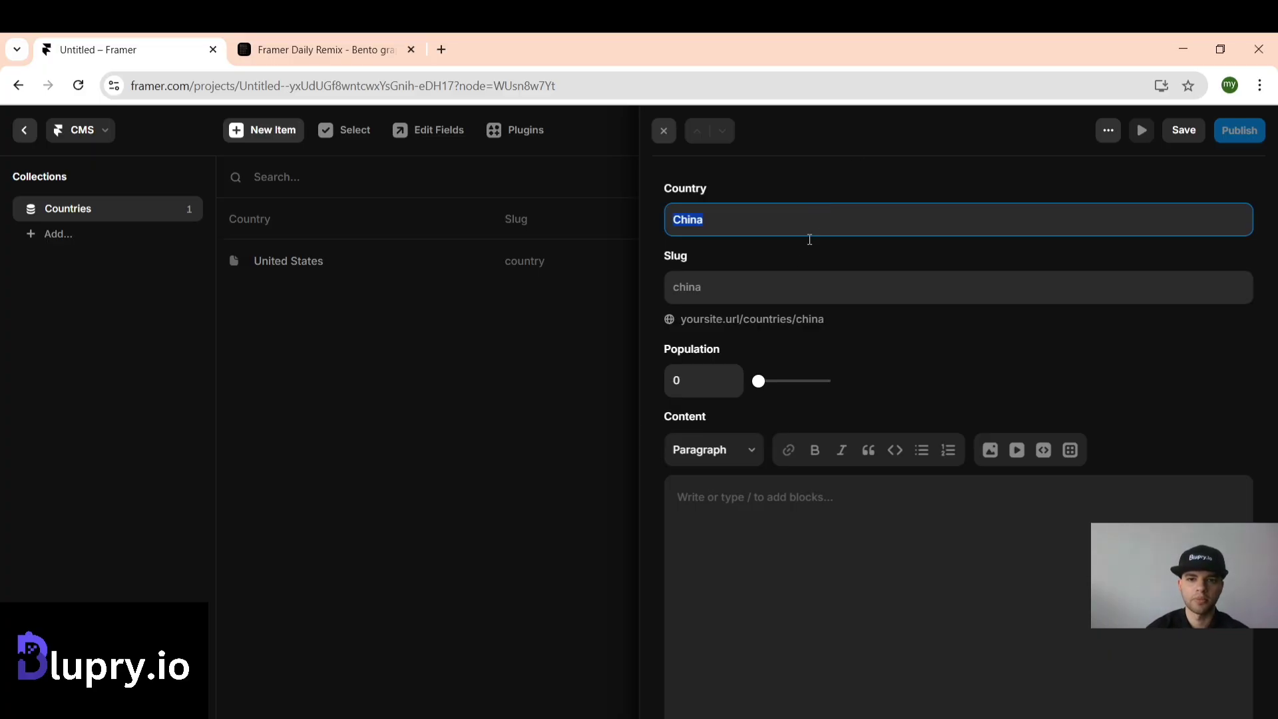
click(694, 380)
text(1425893000)
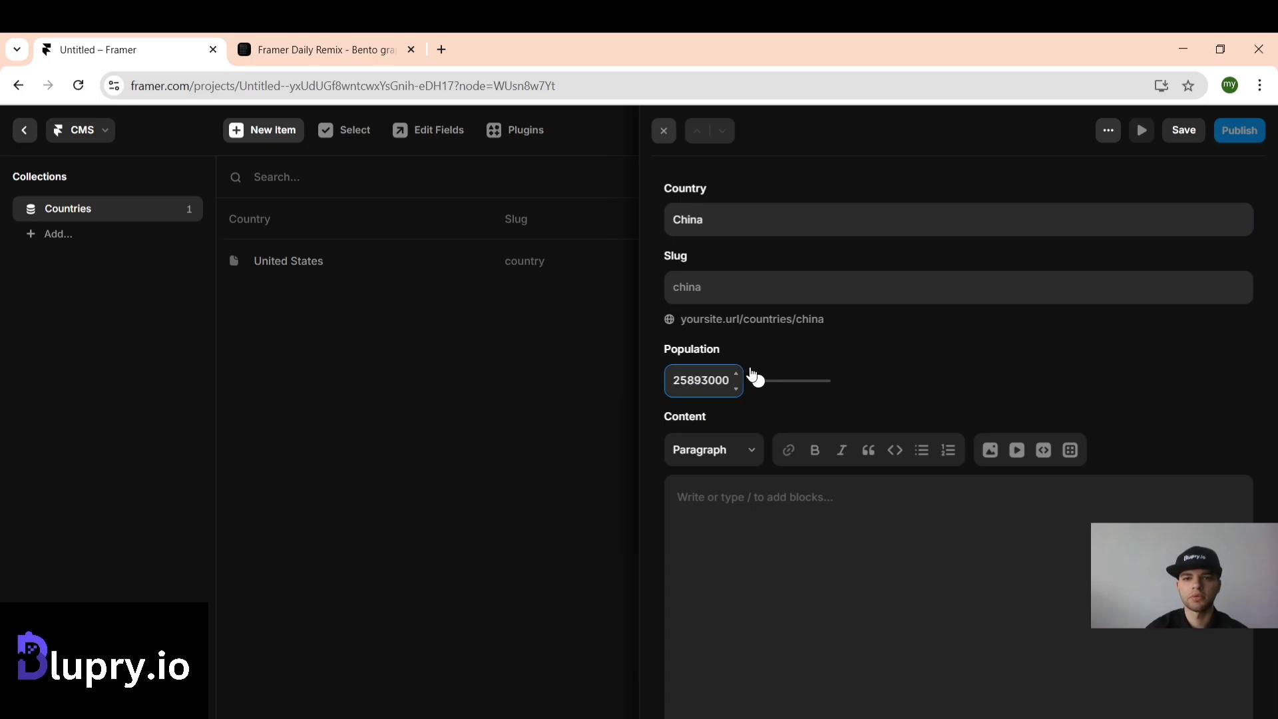
click(776, 330)
key(ctrl+s)
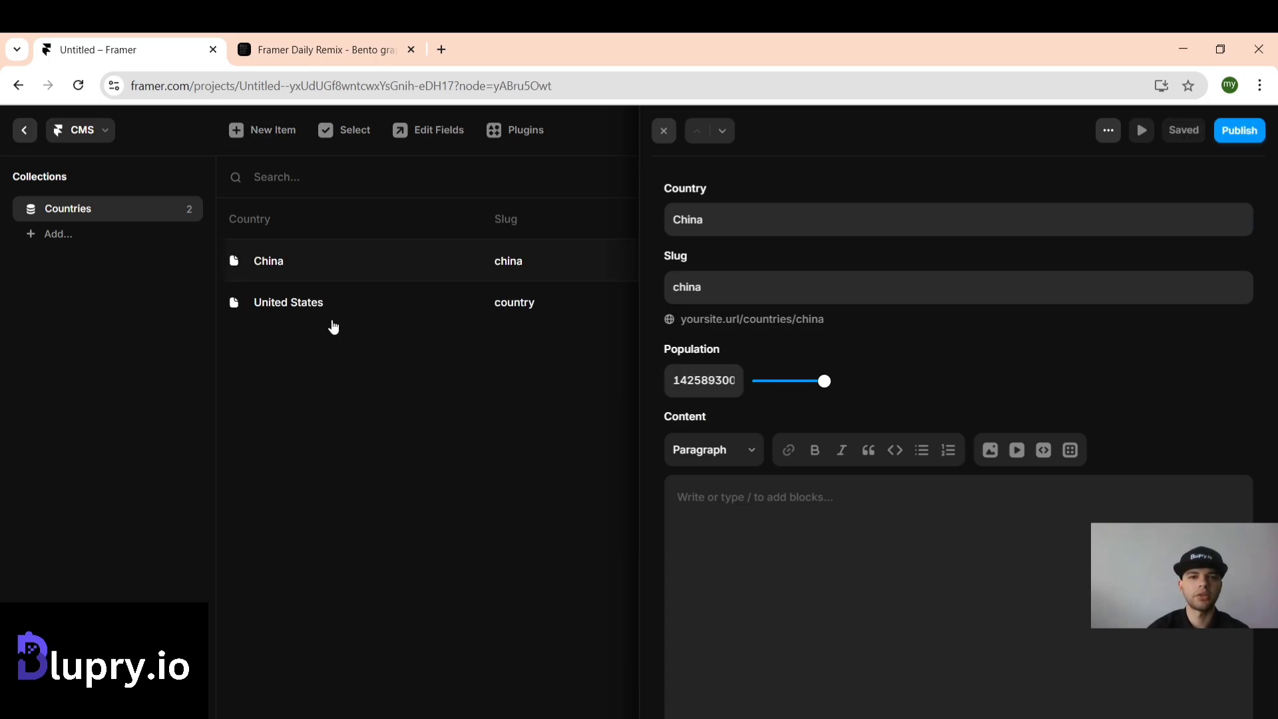
click(24, 131)
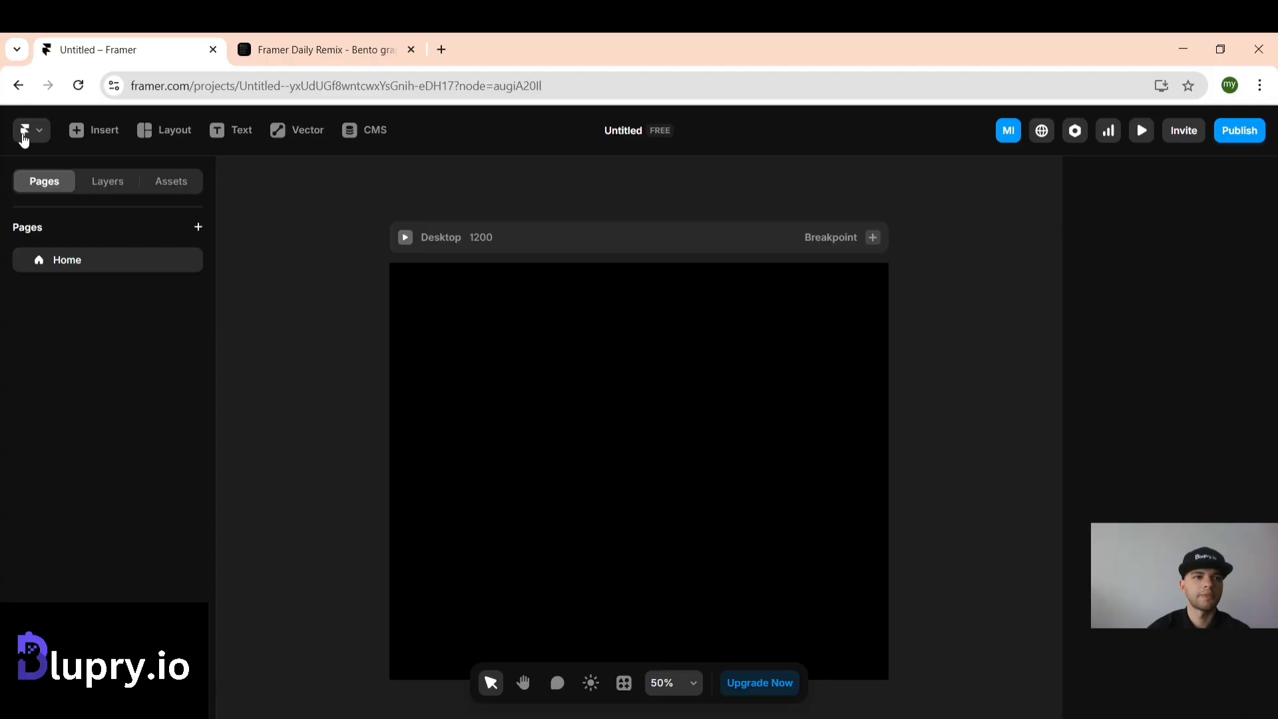
- Create a new component code file named Chart_from_cms in the project's code assets
click(168, 188)
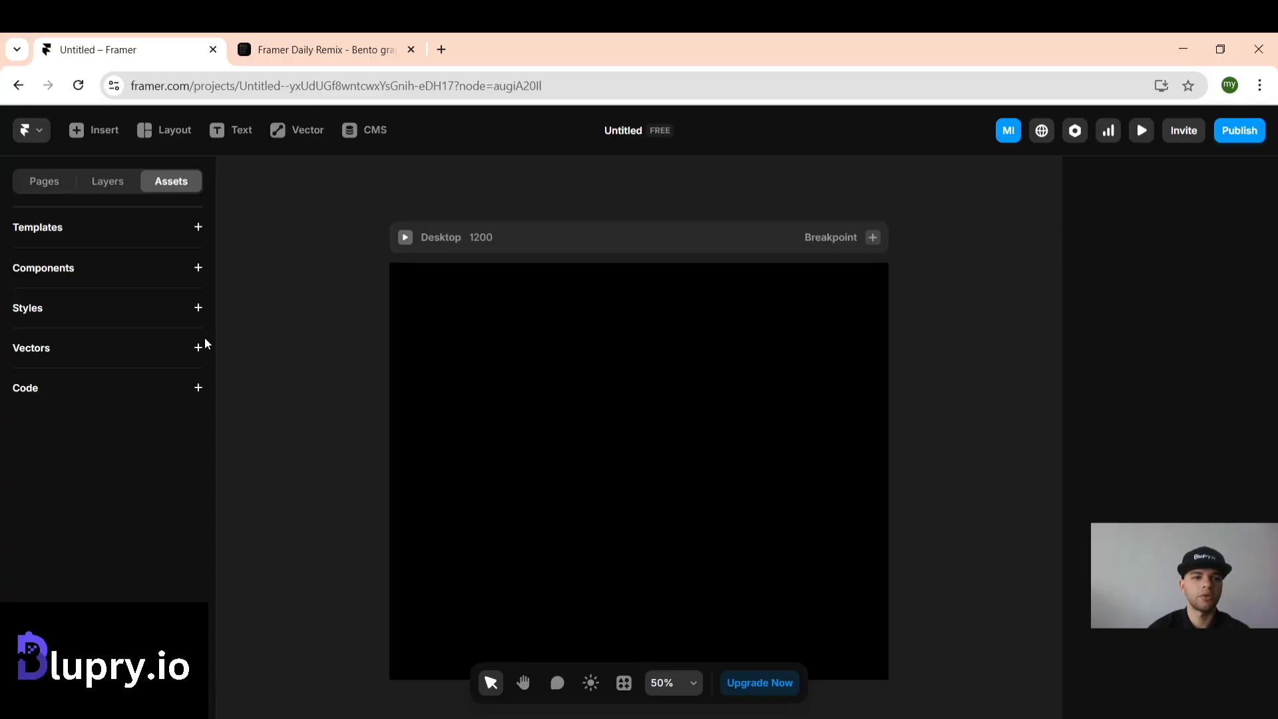
click(198, 388)
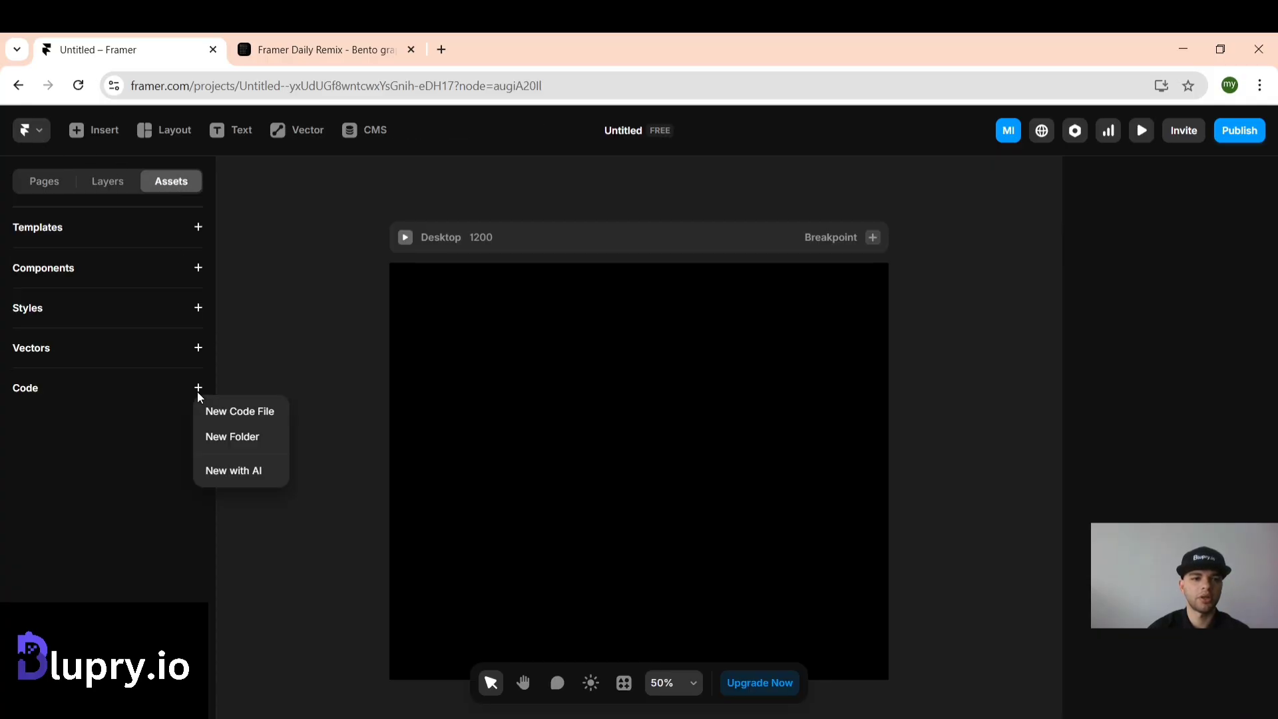
click(239, 417)
text(Chart_from_cms)
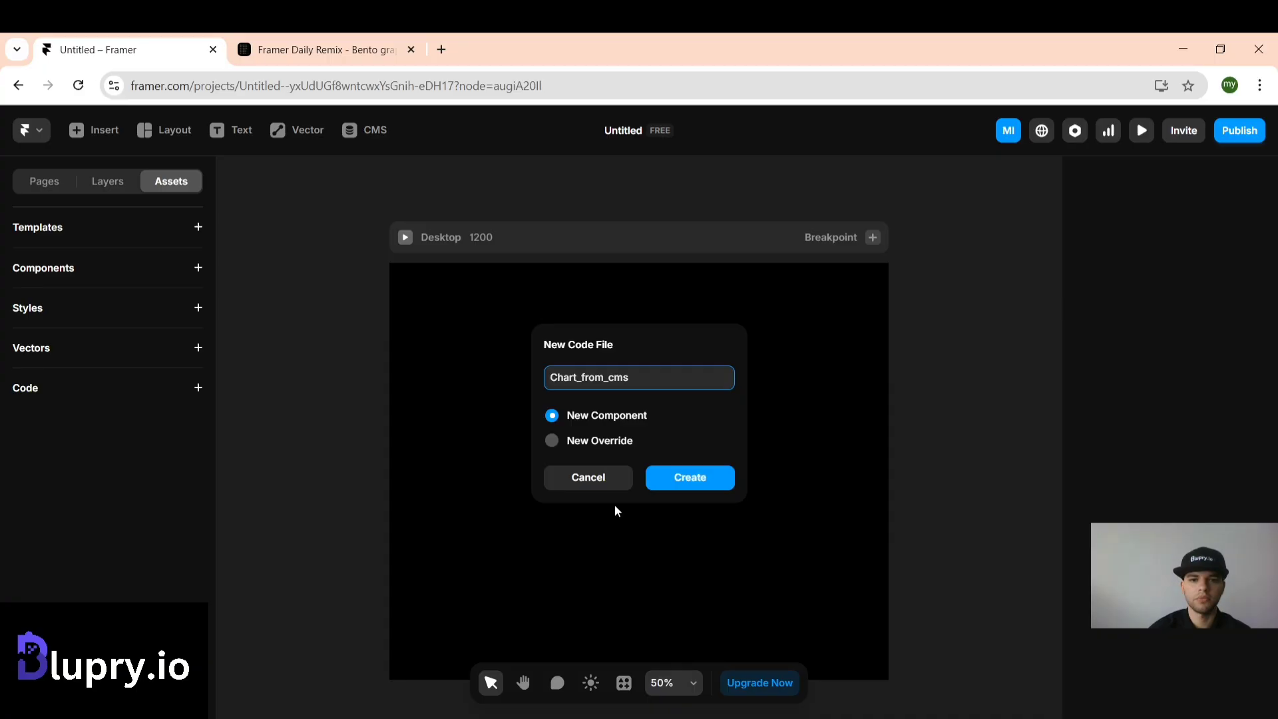
click(656, 477)
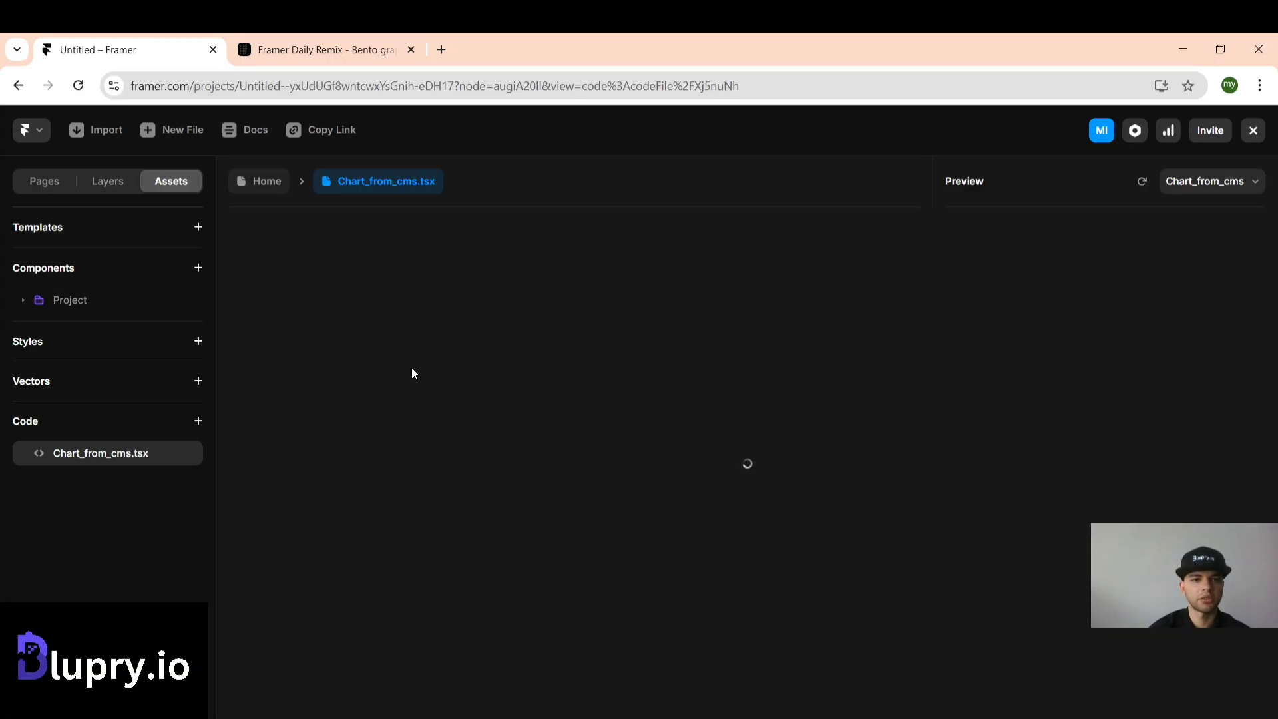
- Replace all the default code in Chart_from_cms.tsx with the copied Doughnut_chart_cms component code
click(413, 380)
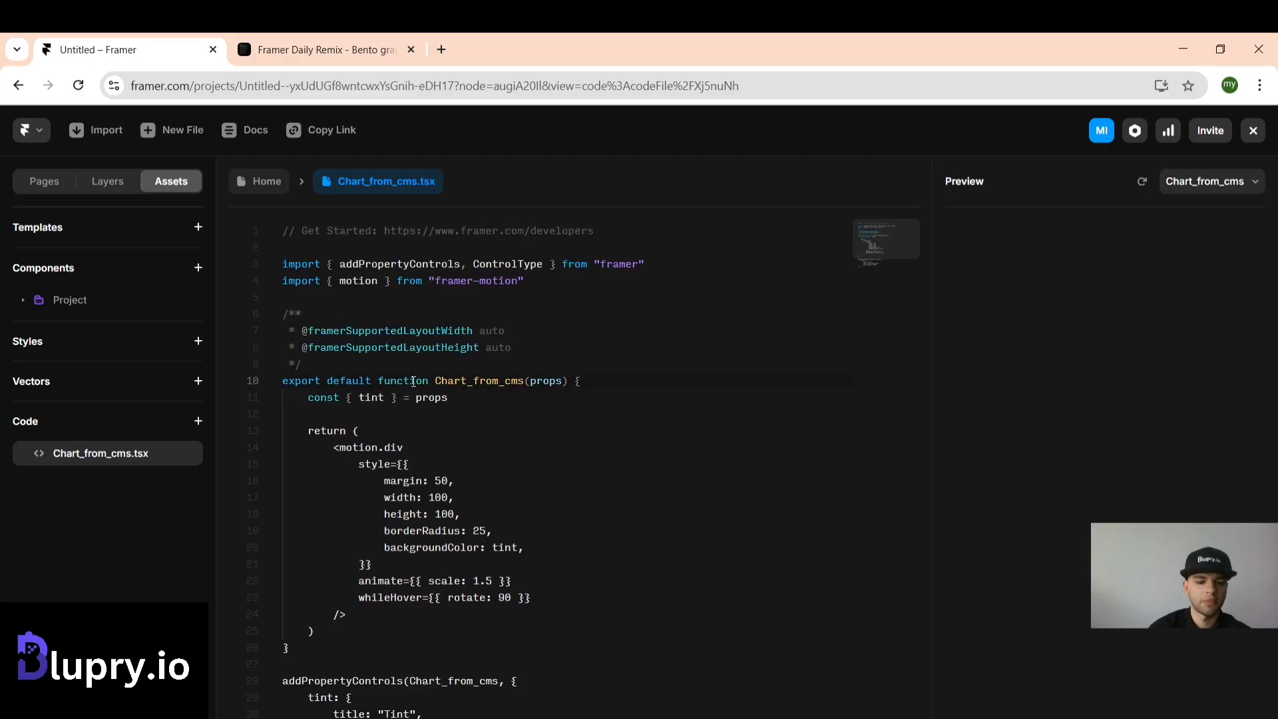
key(ctrl+a)
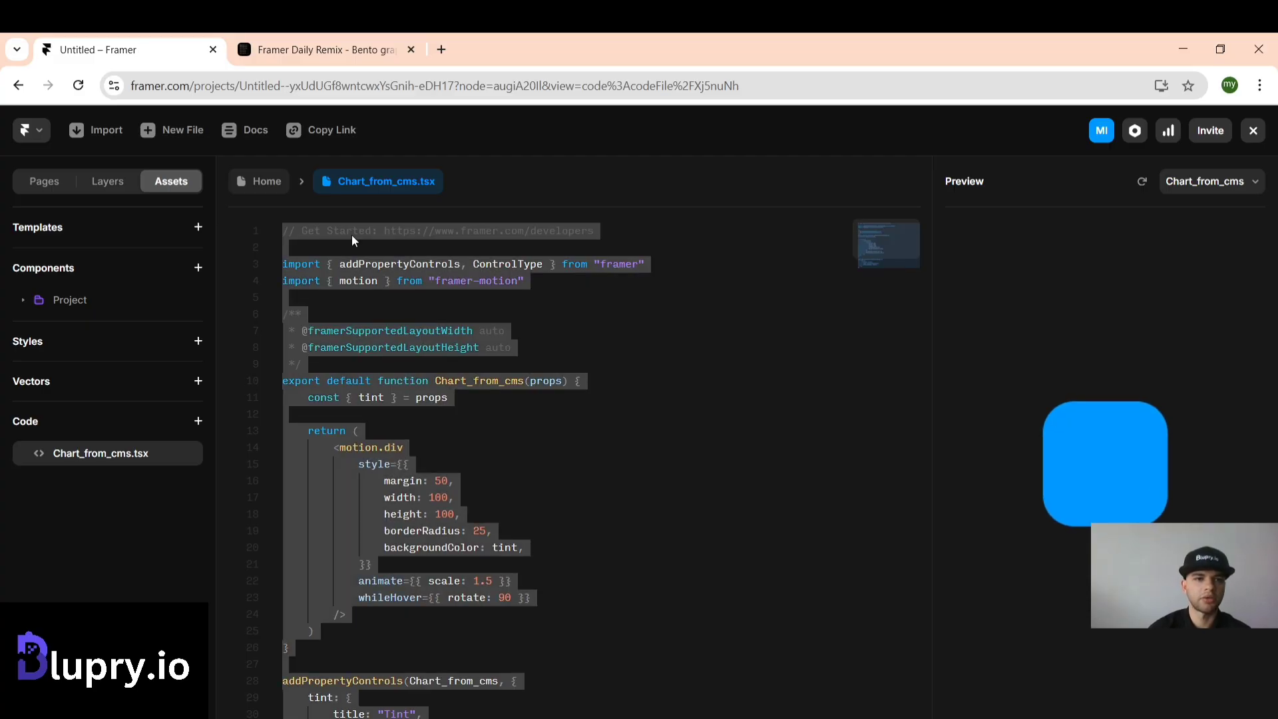
key(ctrl+v)
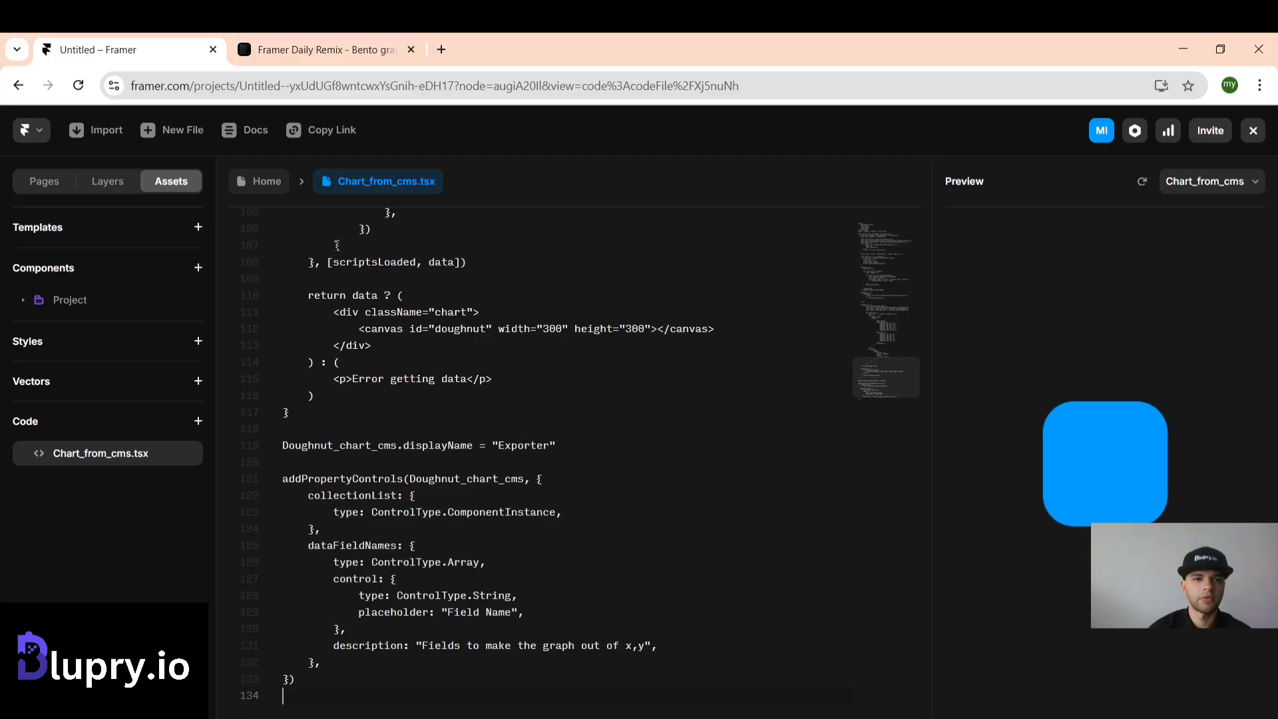
- Return to the Home page and place the Exporter component on the Desktop frame, about 212 px from its top and 438 px from its left edge
click(245, 177)
click(517, 416)
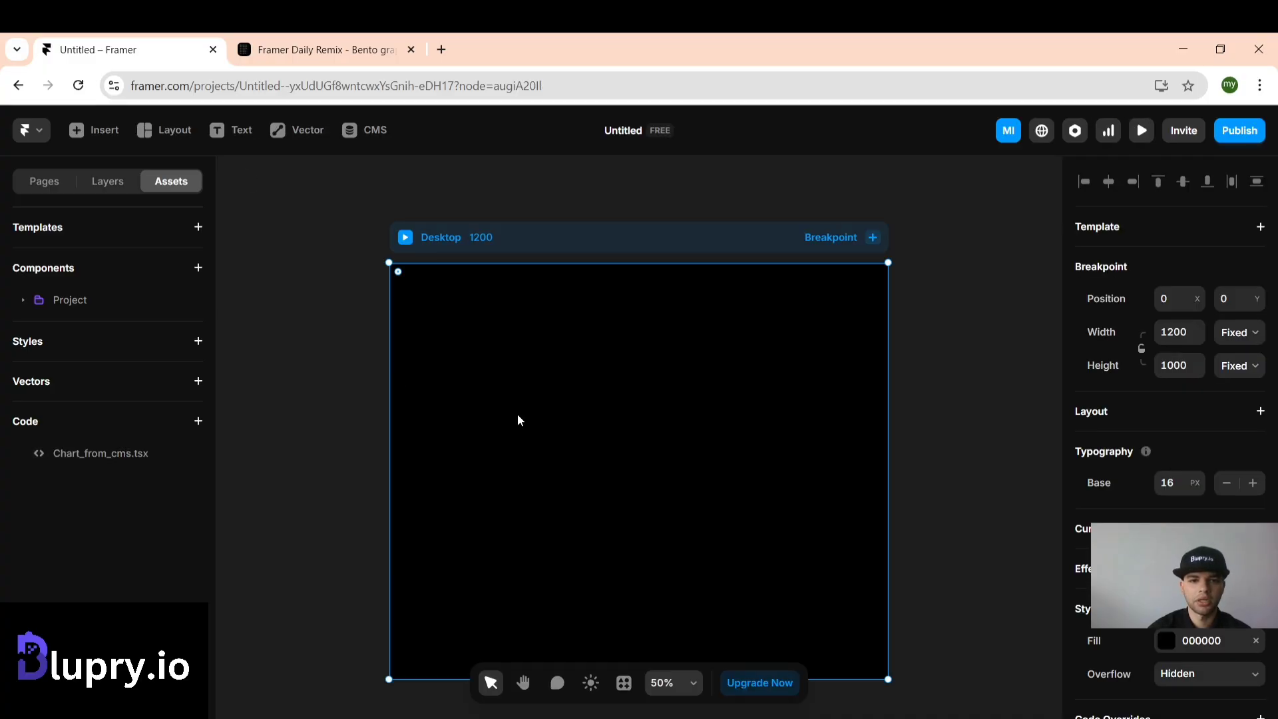
click(77, 298)
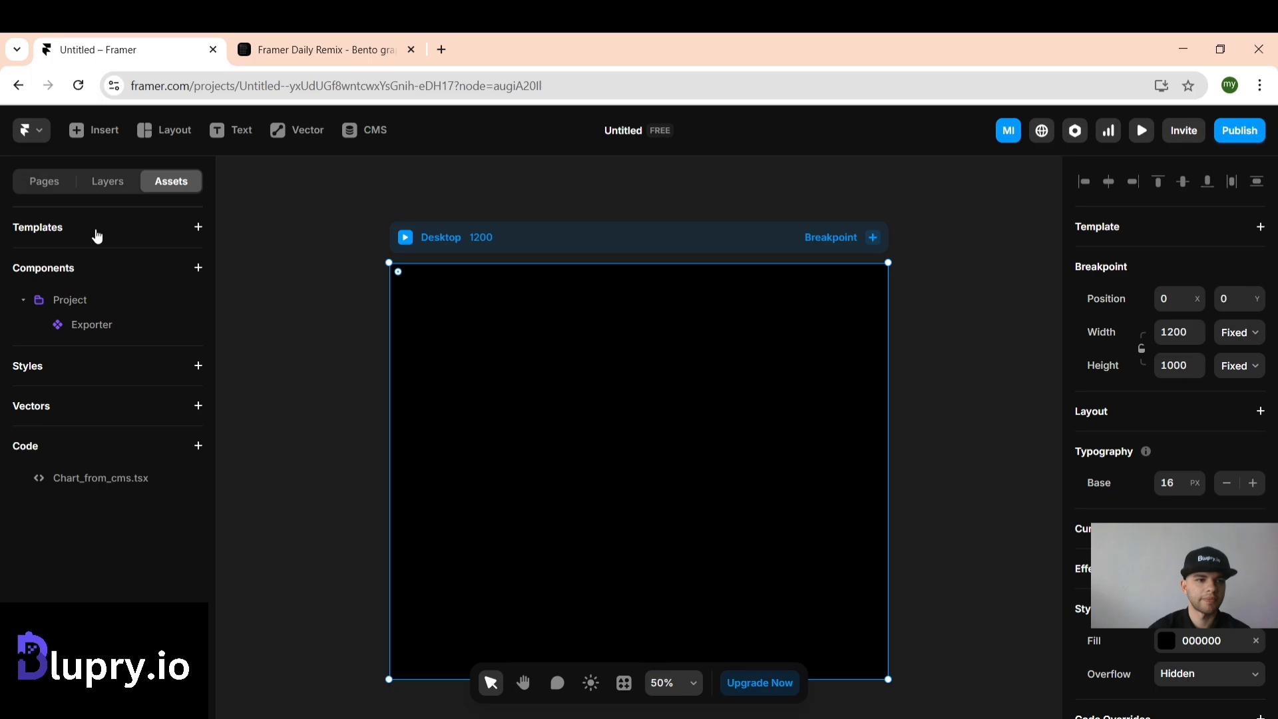
drag(99, 335, 632, 396)
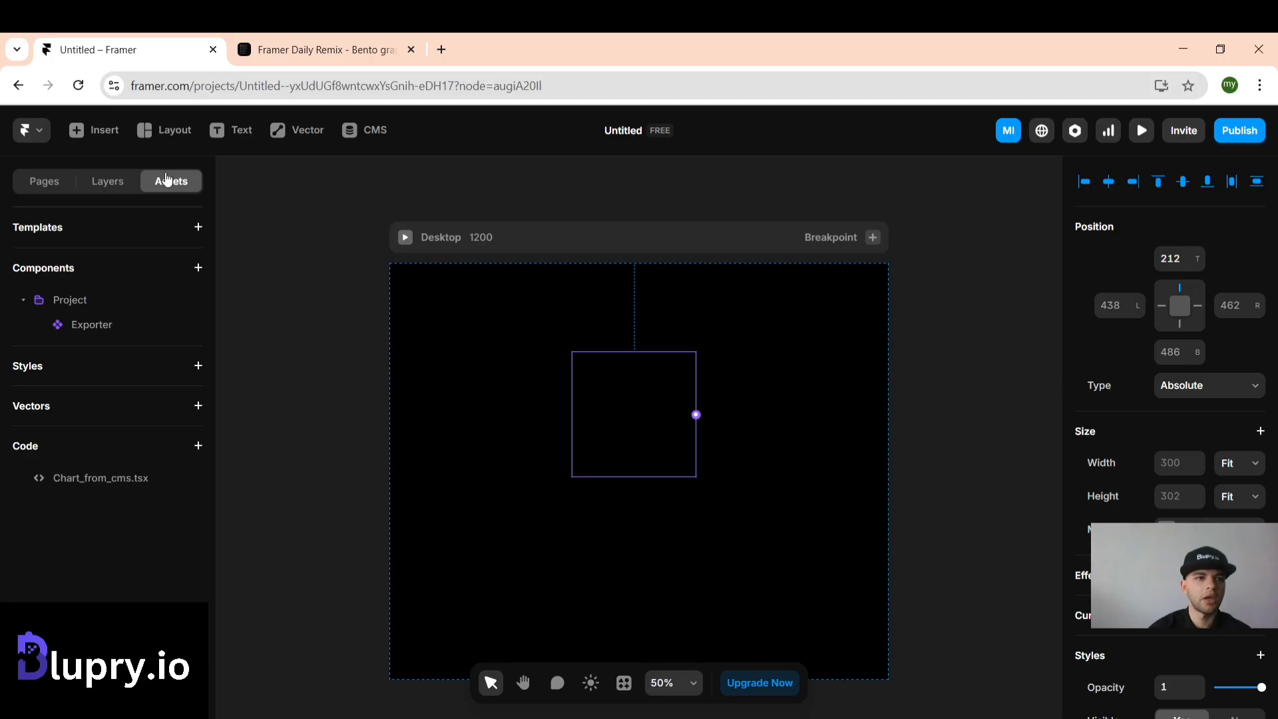
- Place a Countries collection list on the empty canvas beside the Desktop frame and connect the Exporter component to it
click(105, 131)
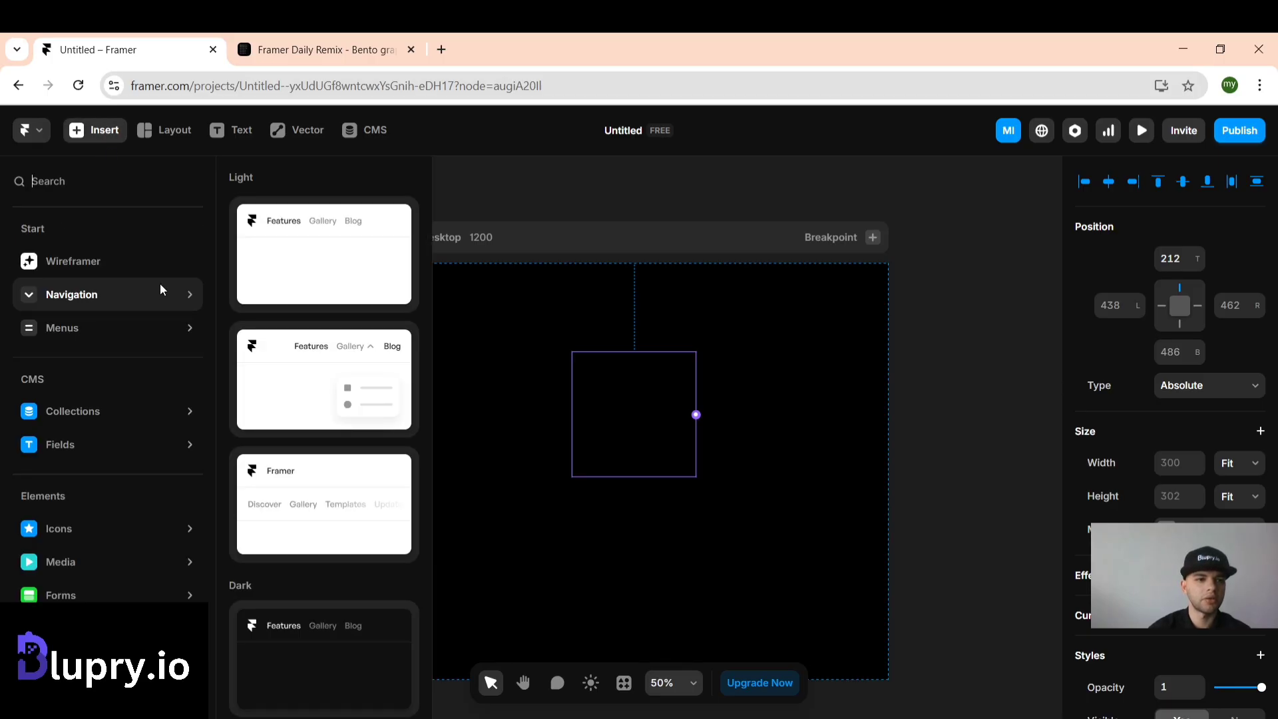
mouse_move(163, 421)
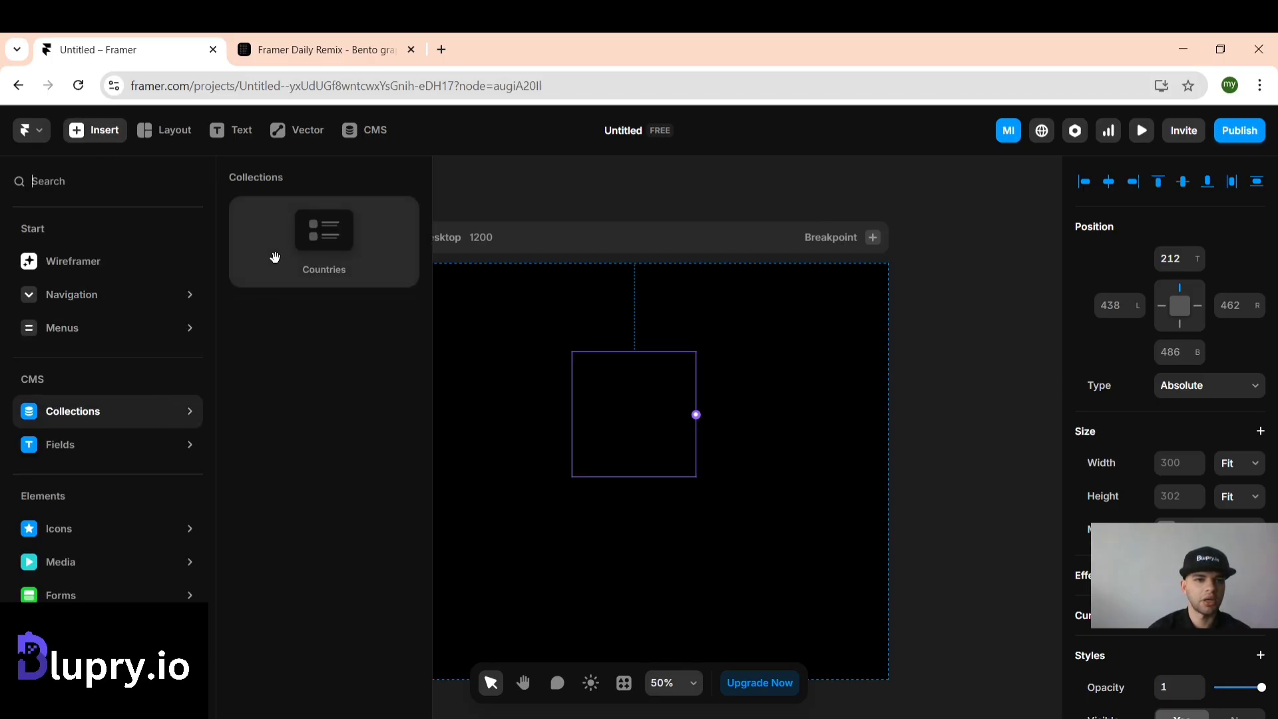
drag(277, 257, 317, 407)
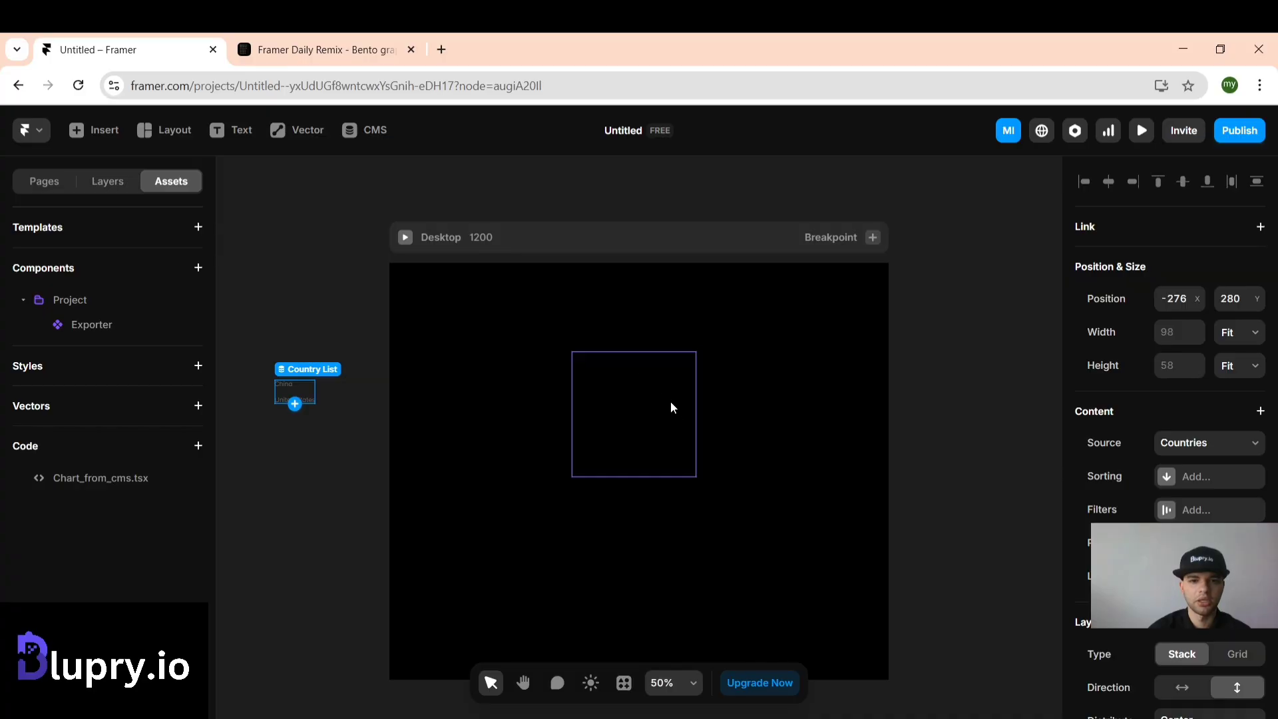
click(660, 398)
drag(696, 414, 283, 398)
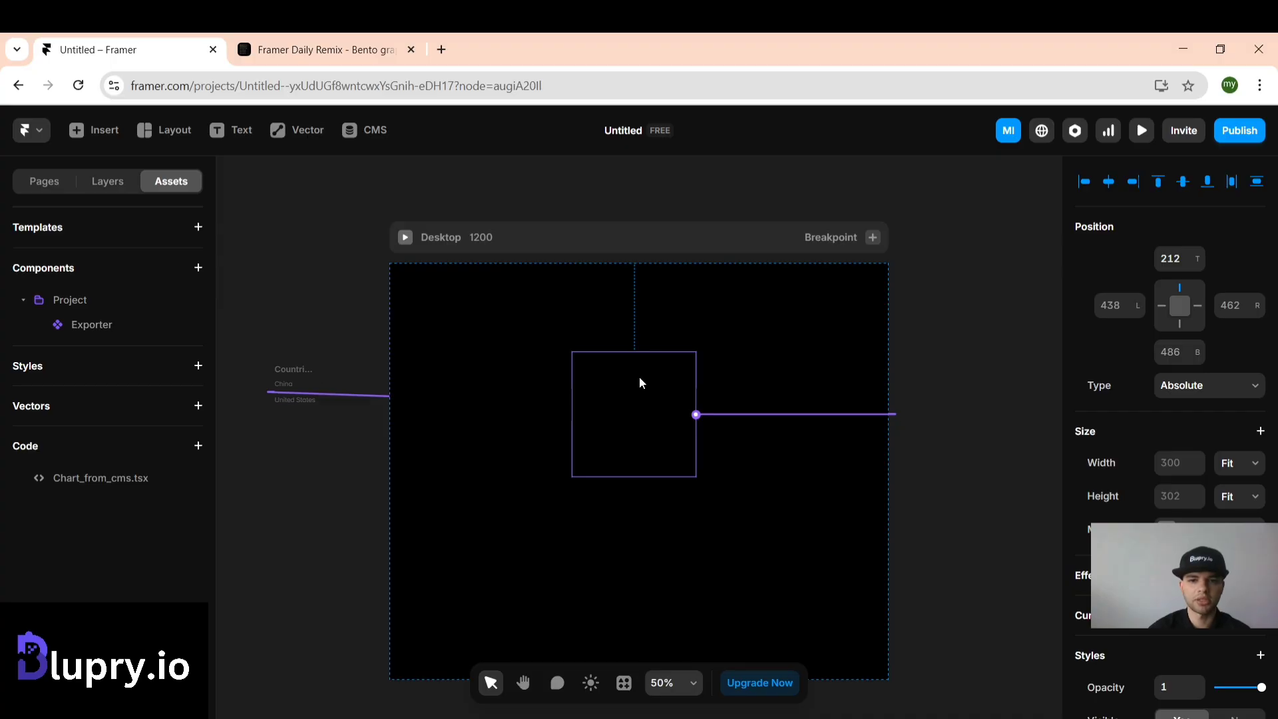
- Add two data field names, Country and Population, to the Exporter component
scroll(1096, 462, down, 5)
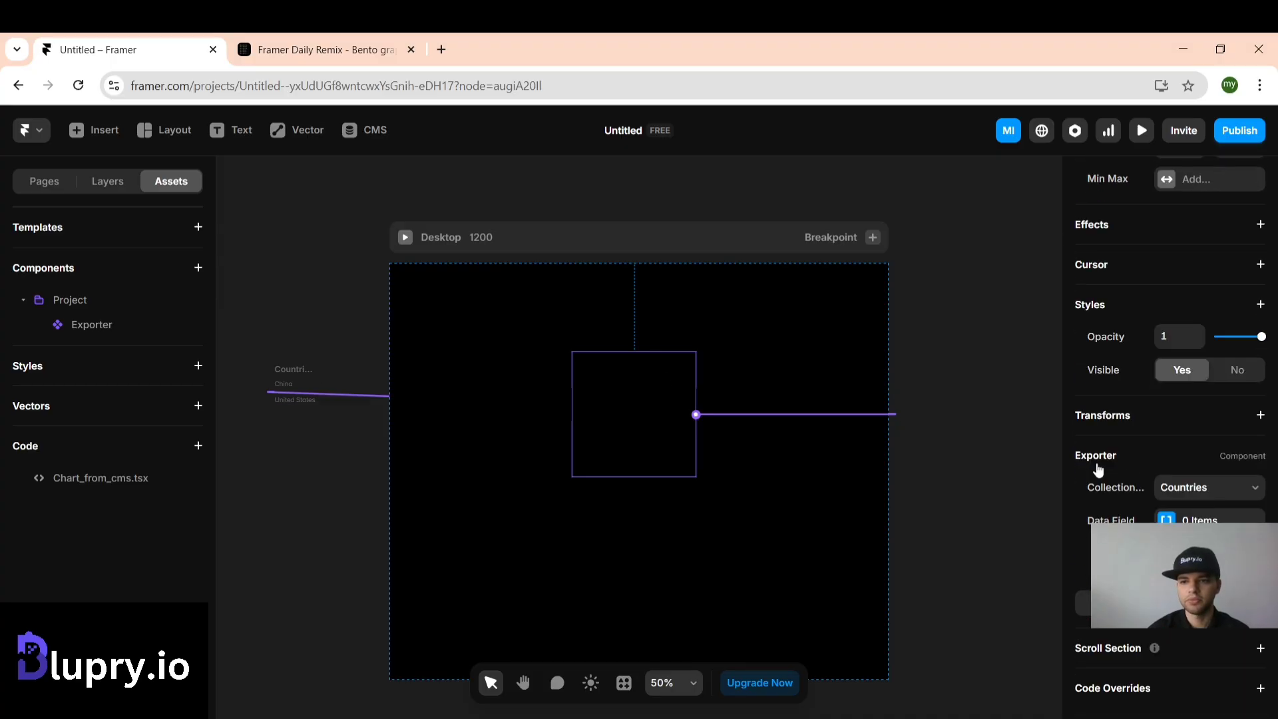
click(1199, 520)
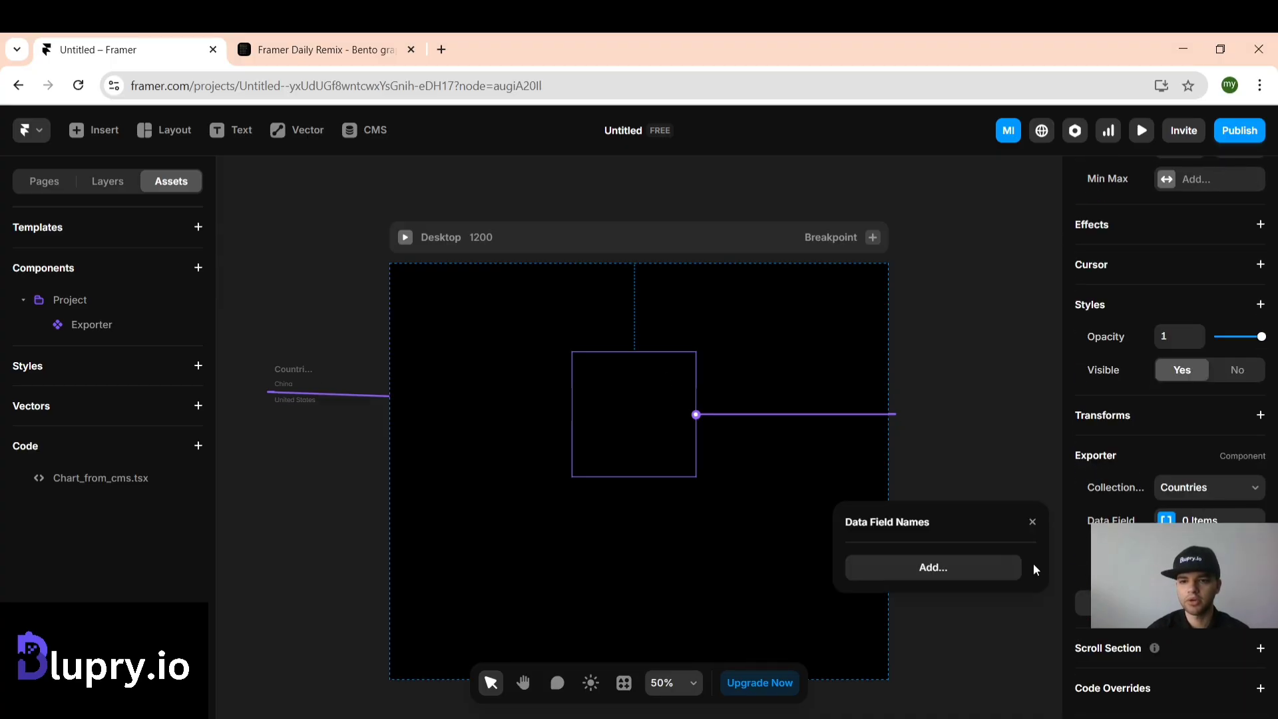
click(964, 568)
click(933, 600)
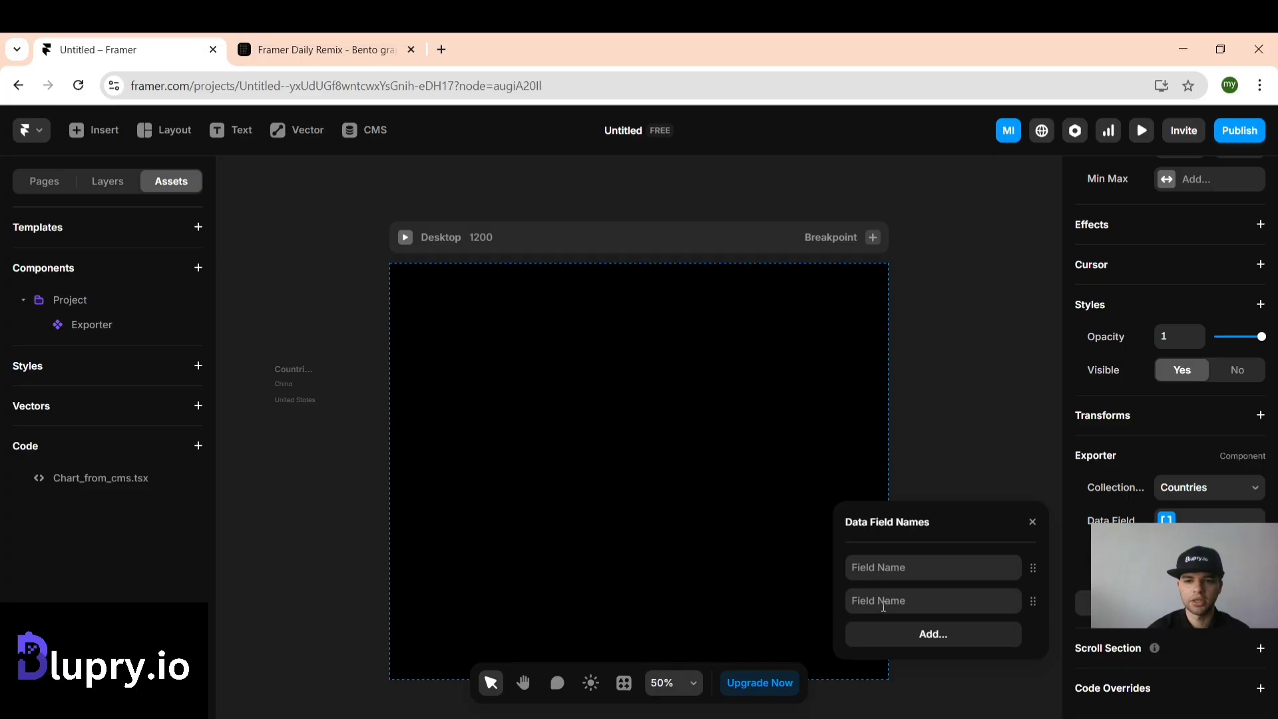
click(861, 567)
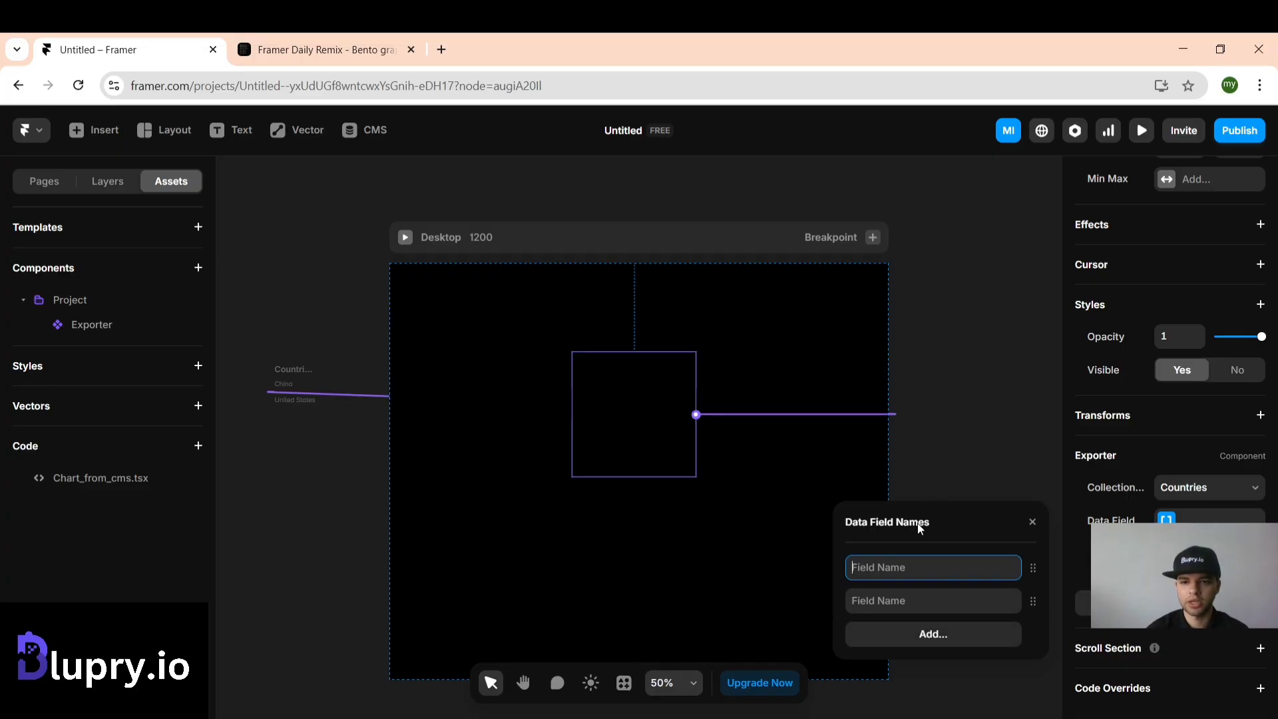
text(Country)
click(880, 599)
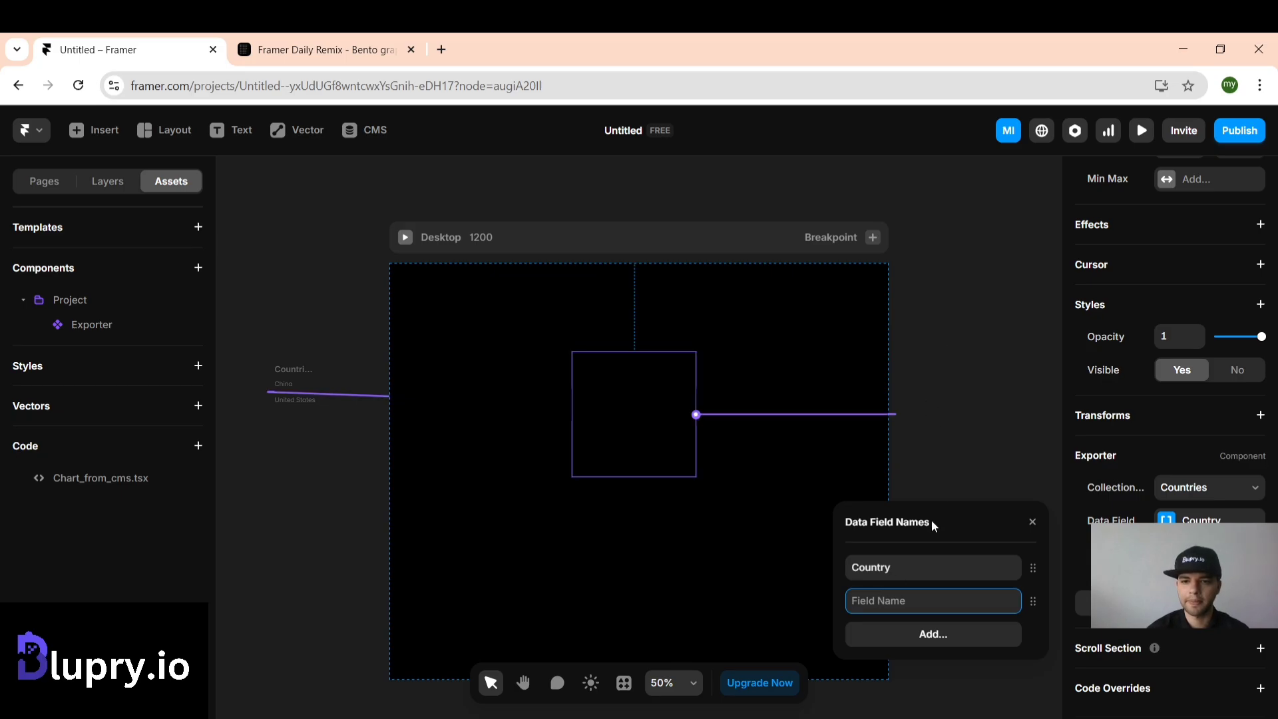
text(Population)
click(982, 453)
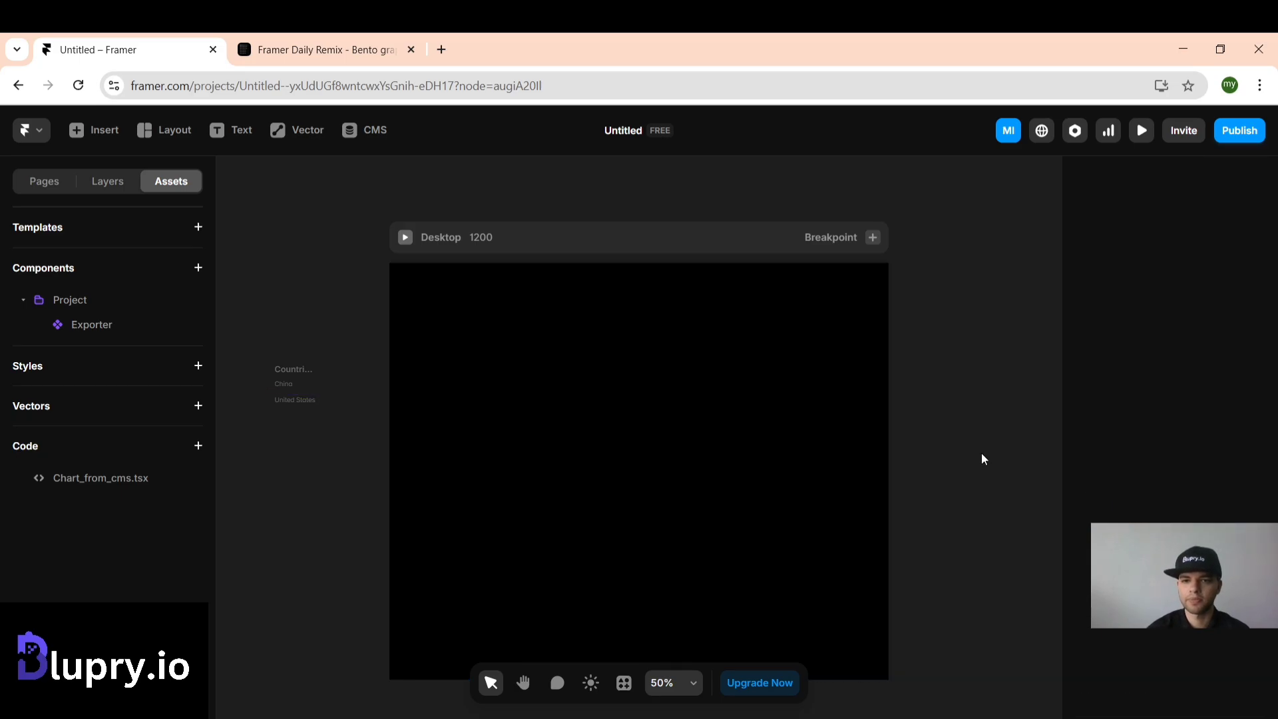
- Publish the site and open its live page, closing the page edit prompt to inspect China's slice of the population chart
click(1237, 132)
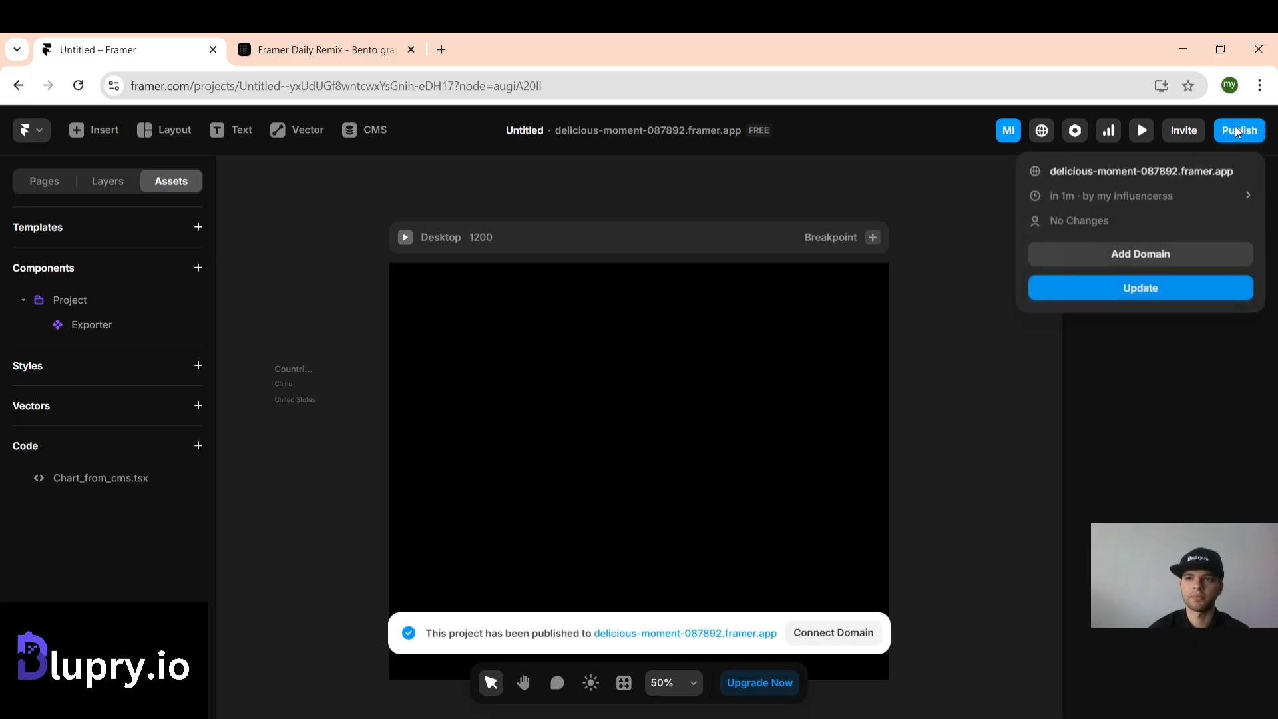
click(1135, 178)
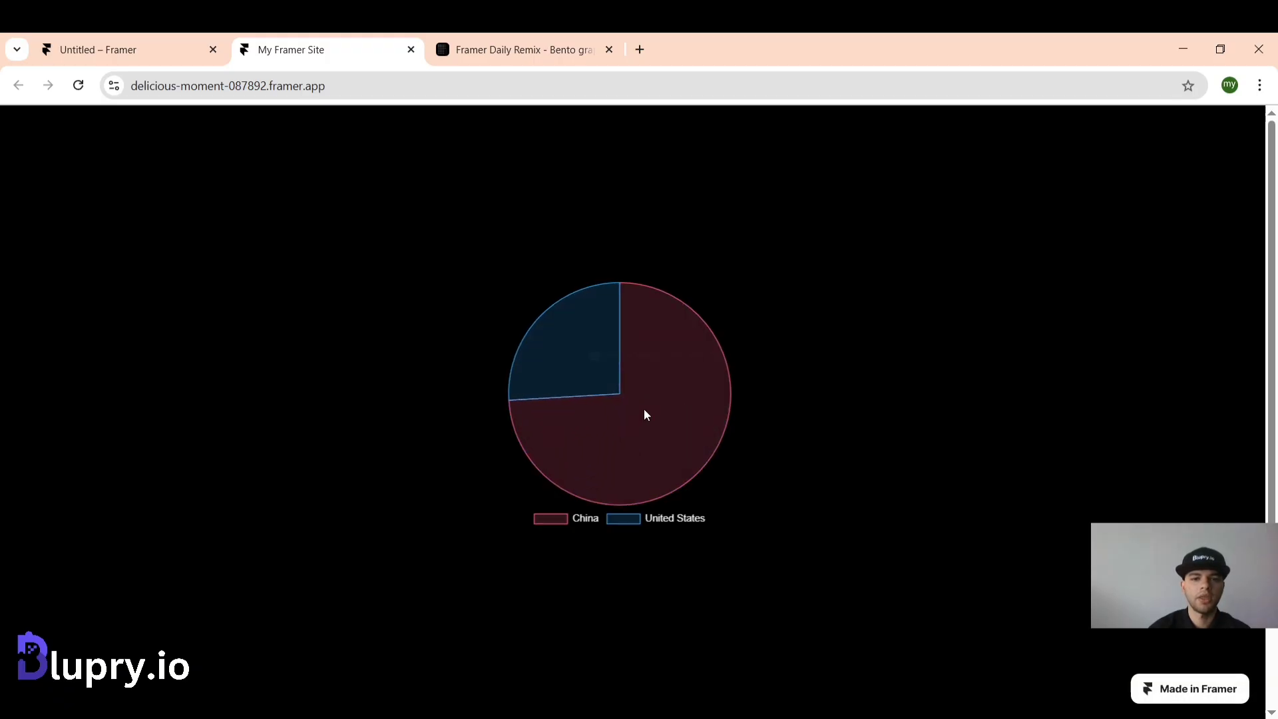
mouse_move(644, 414)
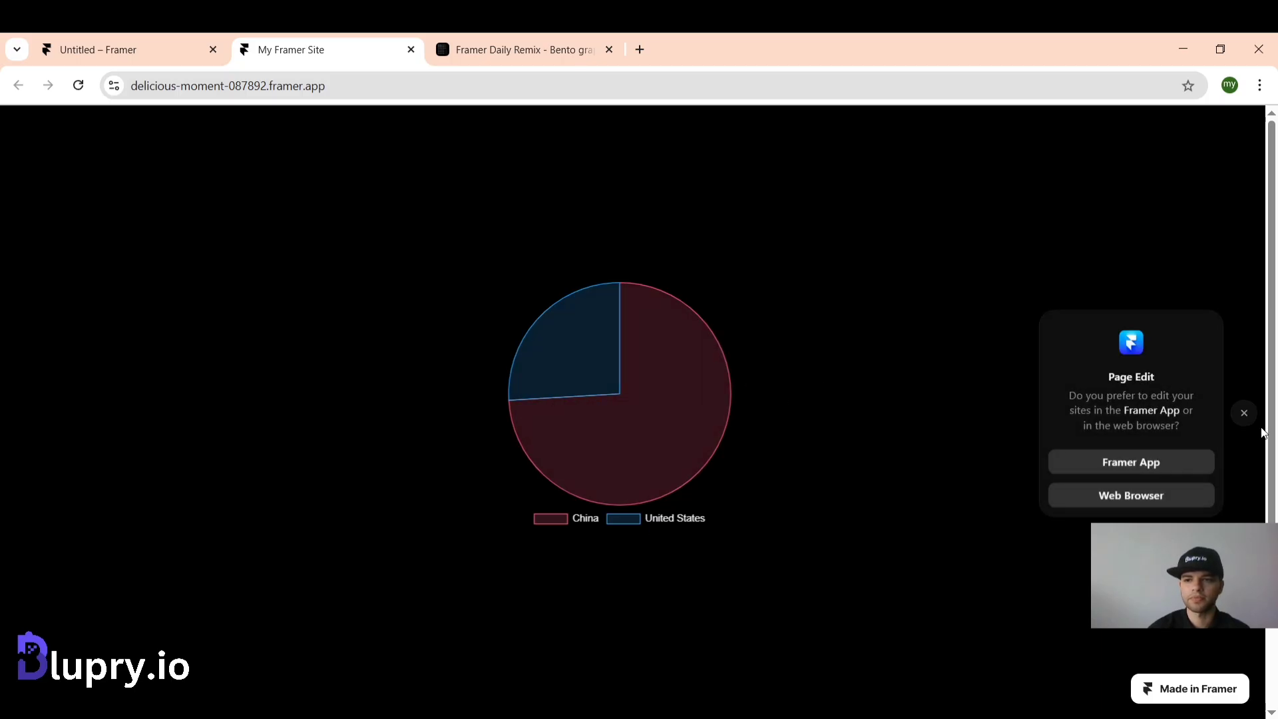
click(1245, 413)
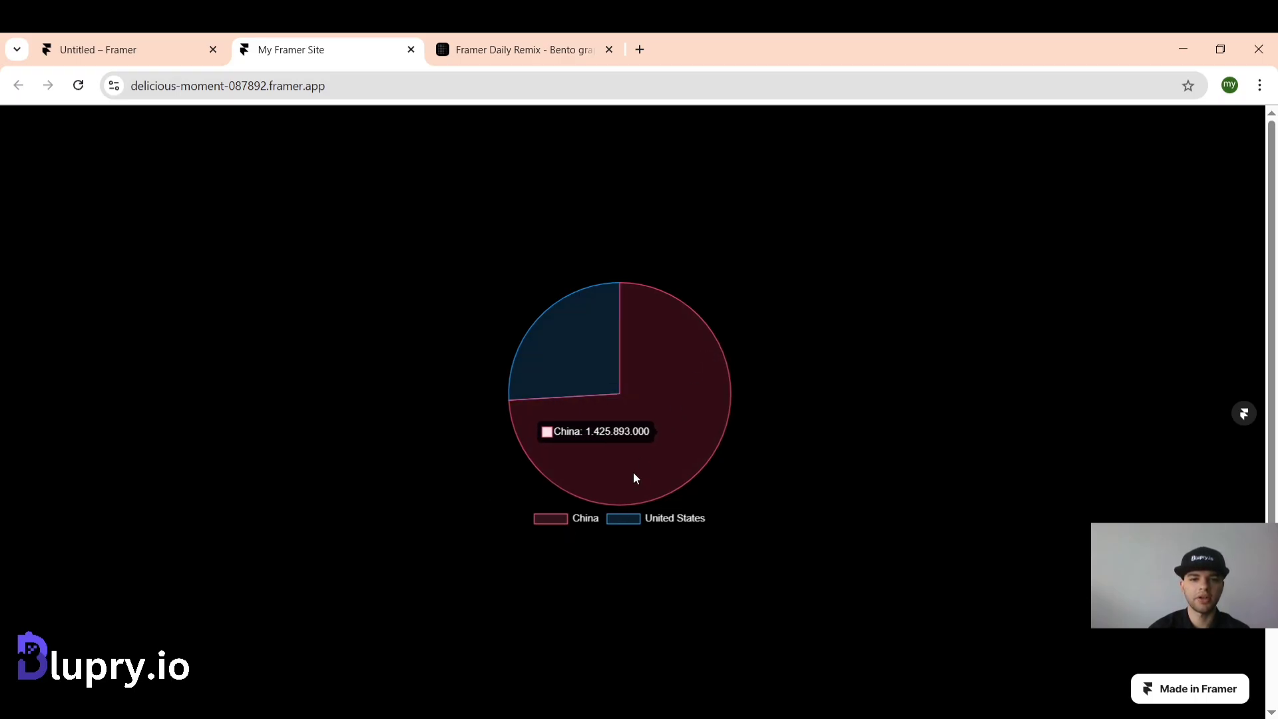
mouse_move(691, 402)
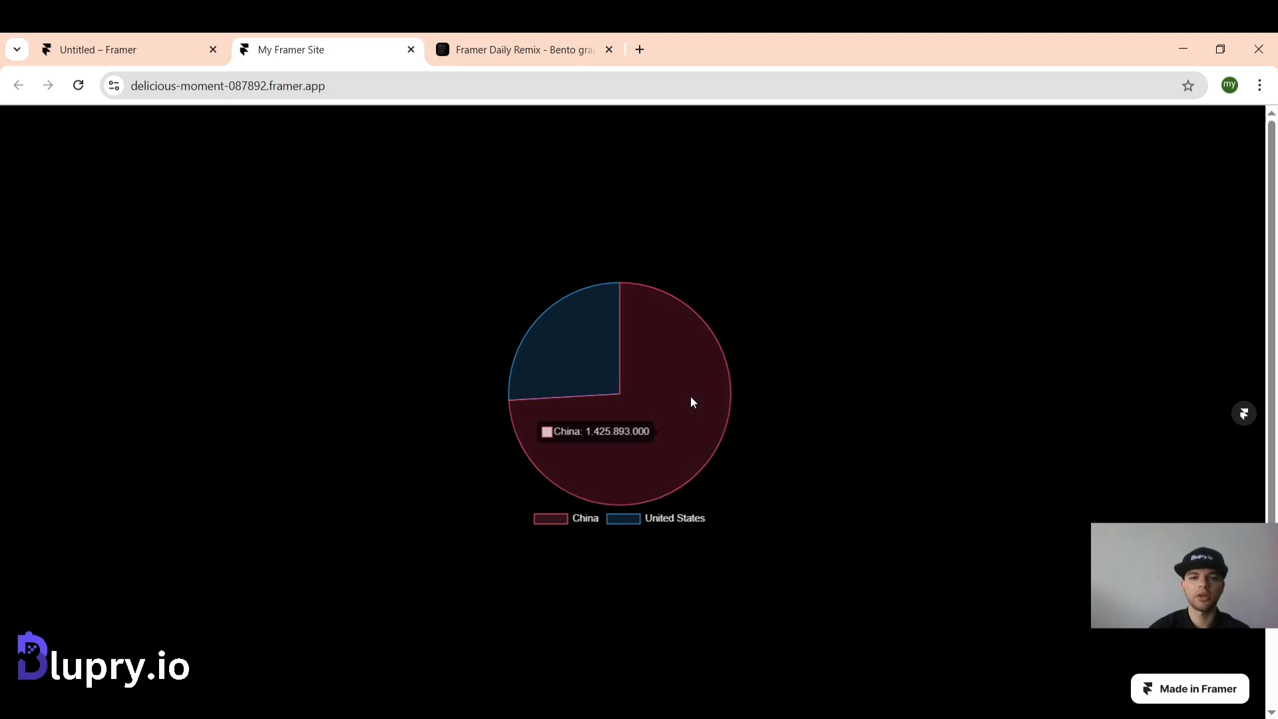